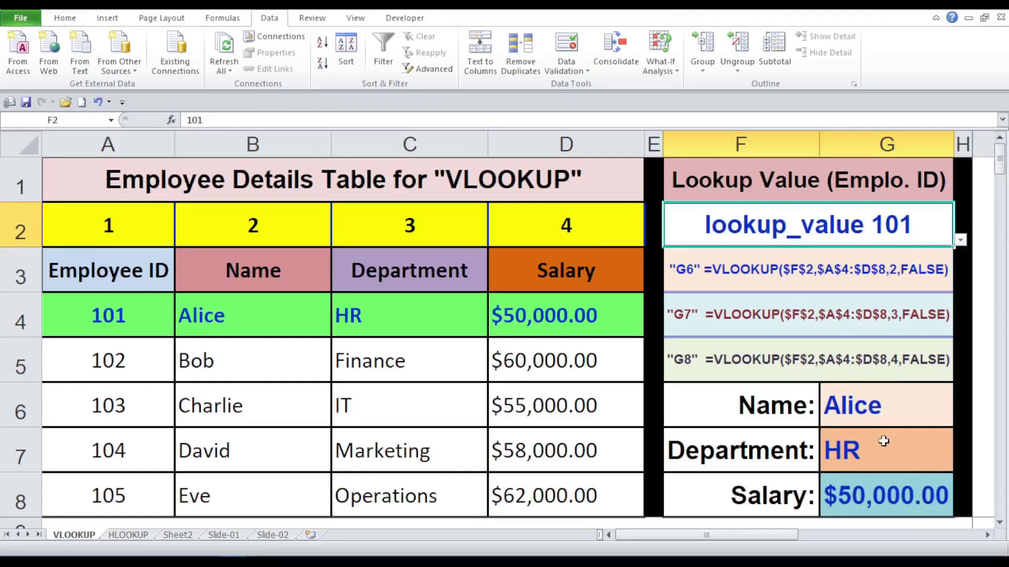
# Choose 102 from the lookup value list in F2 and check the department and salary formulas in G7 and G8.
pyautogui.click(919, 493)
pyautogui.click(919, 226)
pyautogui.click(960, 240)
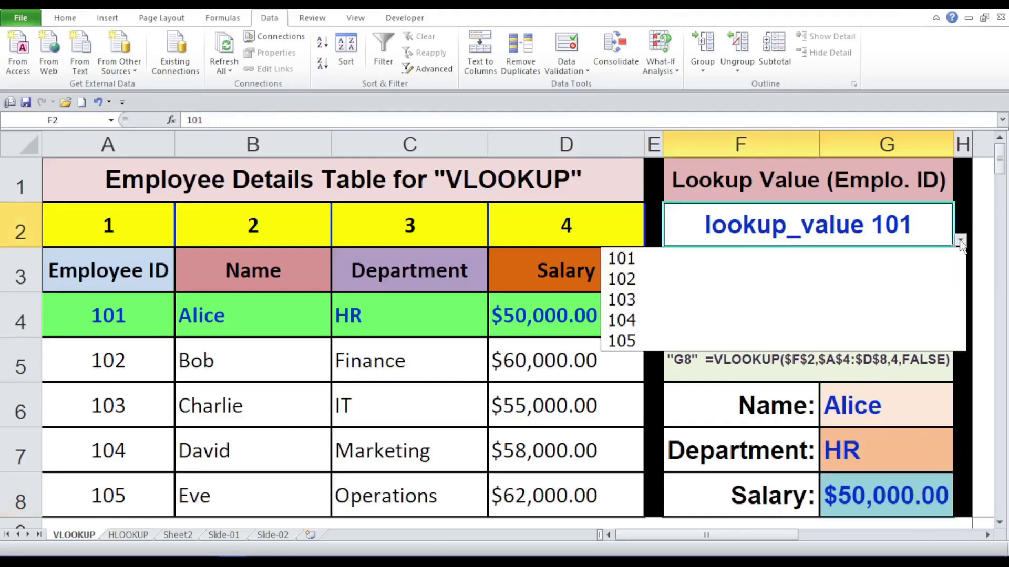
pyautogui.click(876, 281)
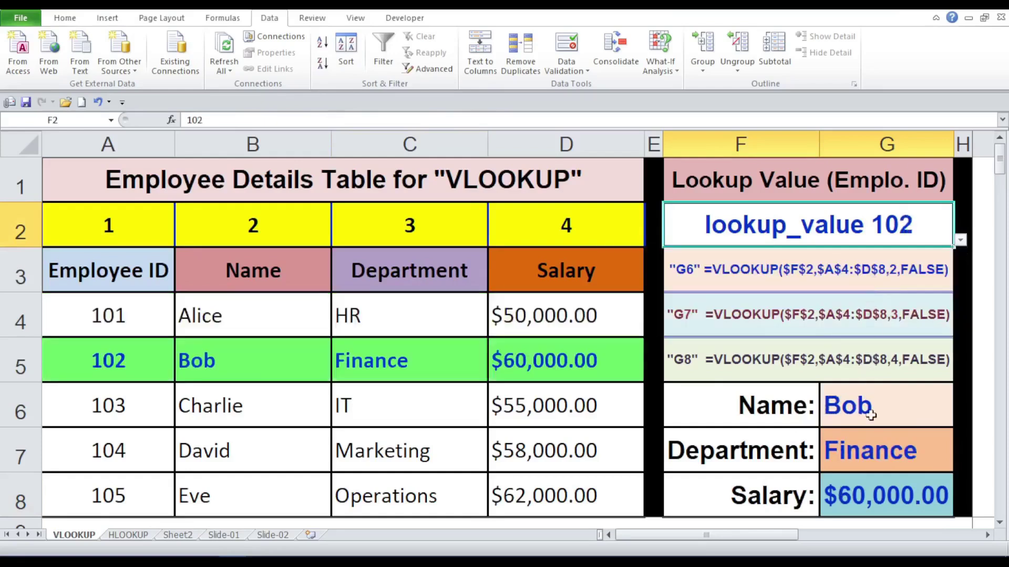
pyautogui.click(876, 450)
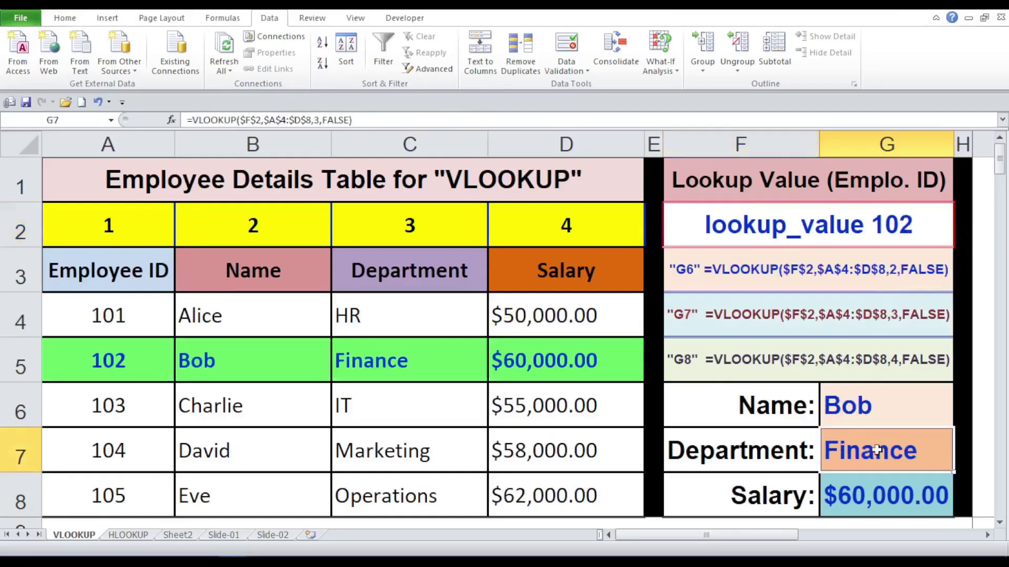
pyautogui.click(868, 495)
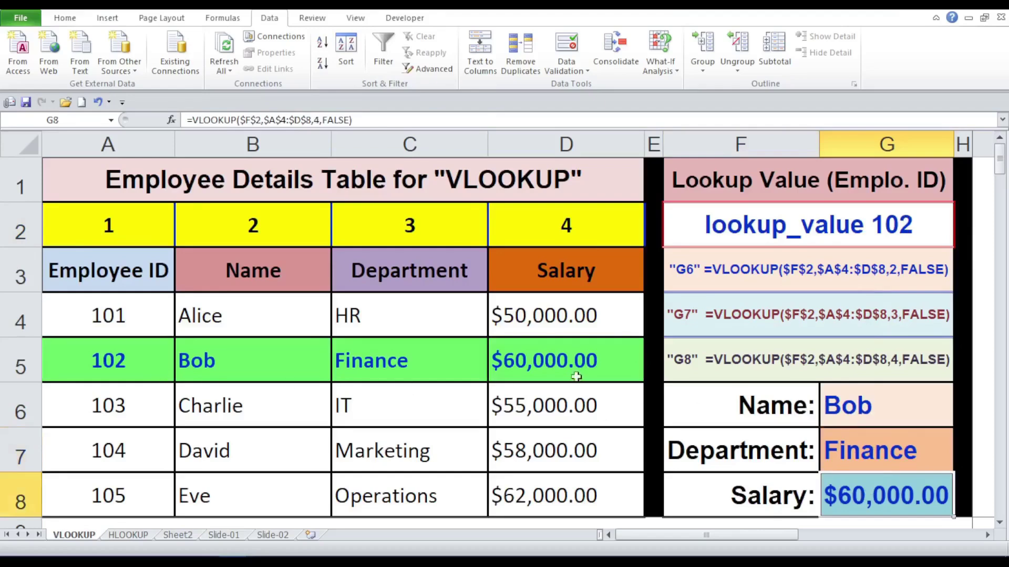
# Change the lookup value in F2 to 103 using the cell's list.
pyautogui.click(936, 233)
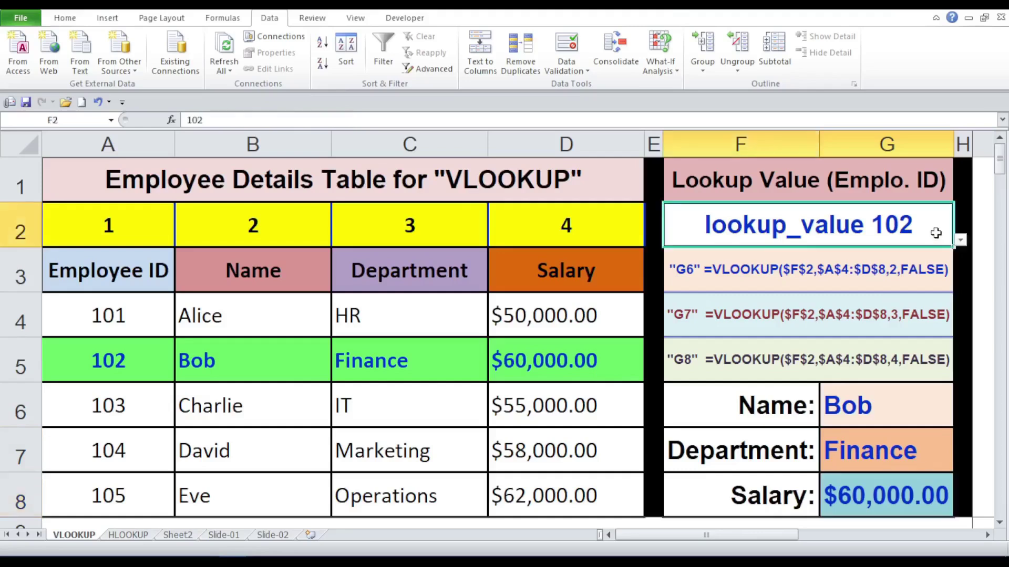
pyautogui.click(960, 240)
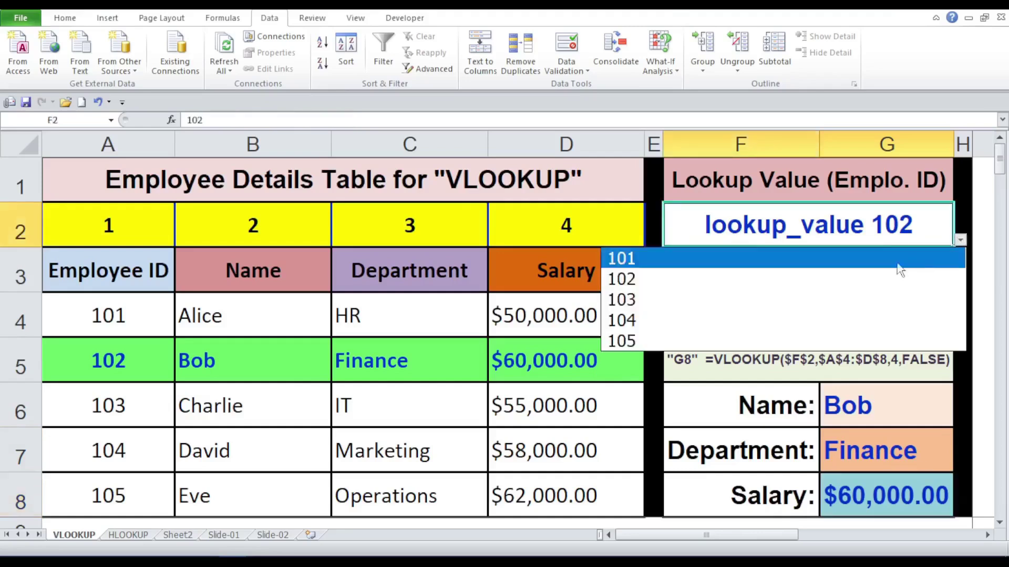
pyautogui.click(875, 313)
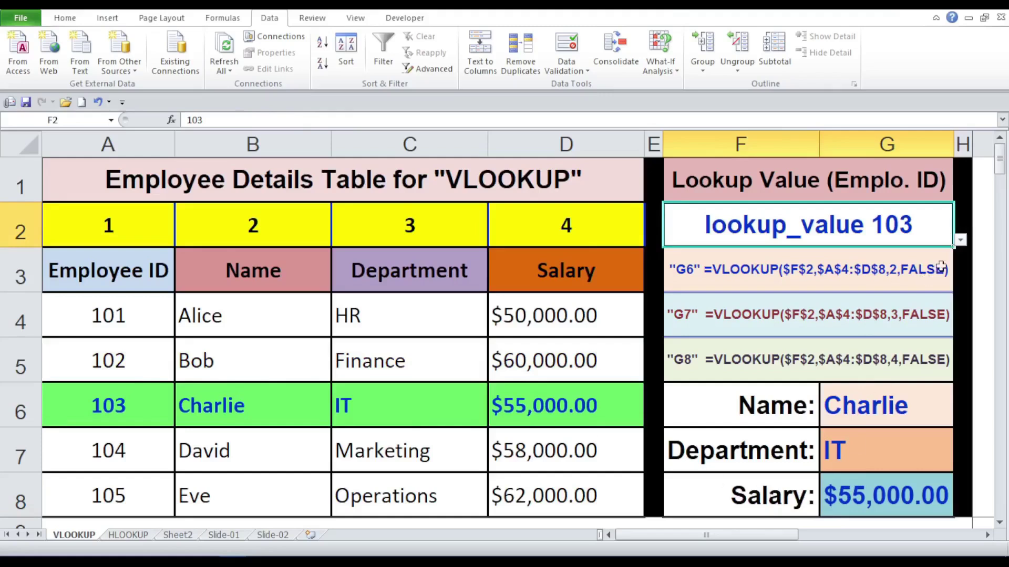
# Pick 104 as the lookup value in F2 and compare the results with the name, department and salary in row 7.
pyautogui.click(960, 241)
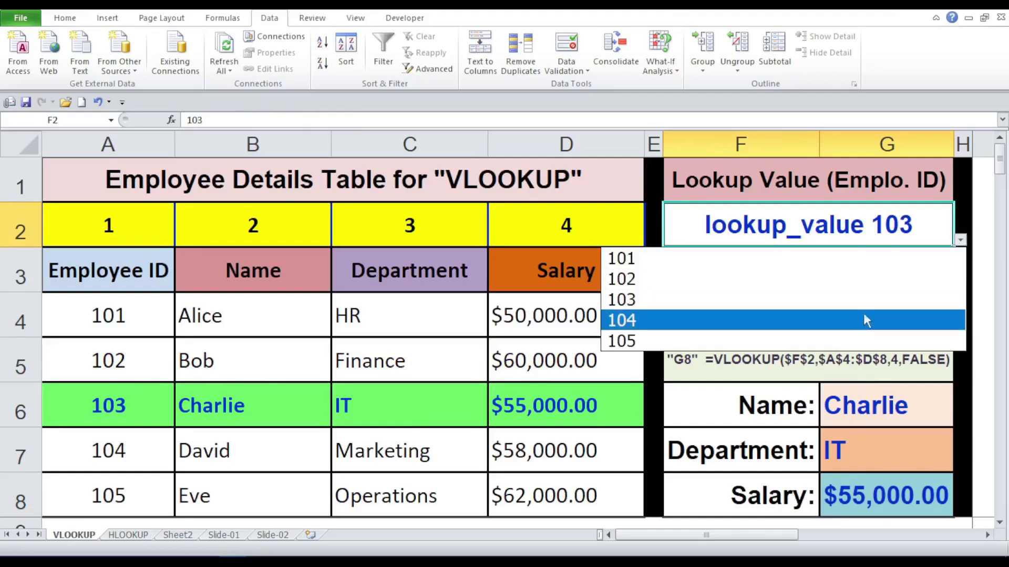
pyautogui.click(860, 329)
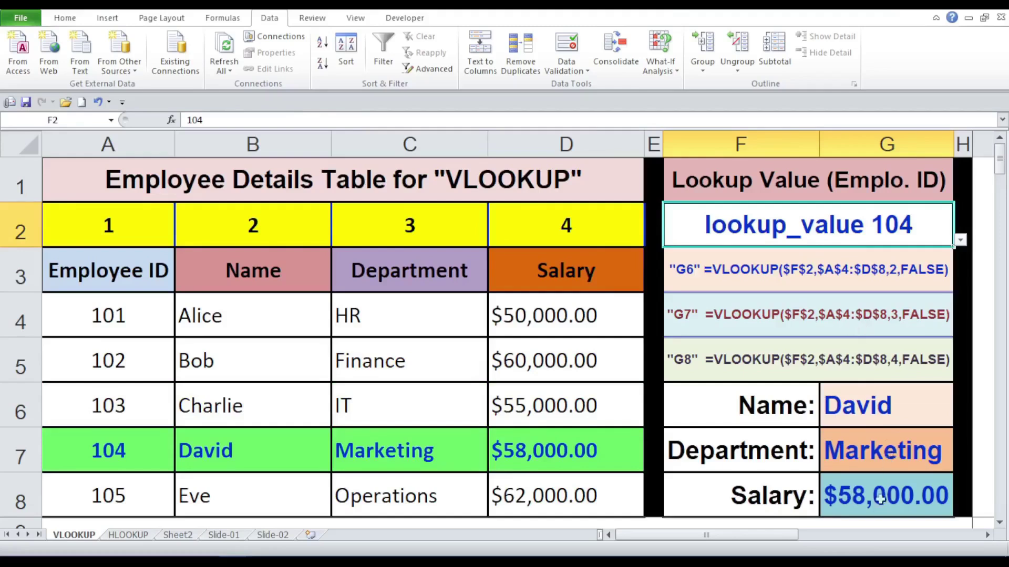
pyautogui.click(223, 459)
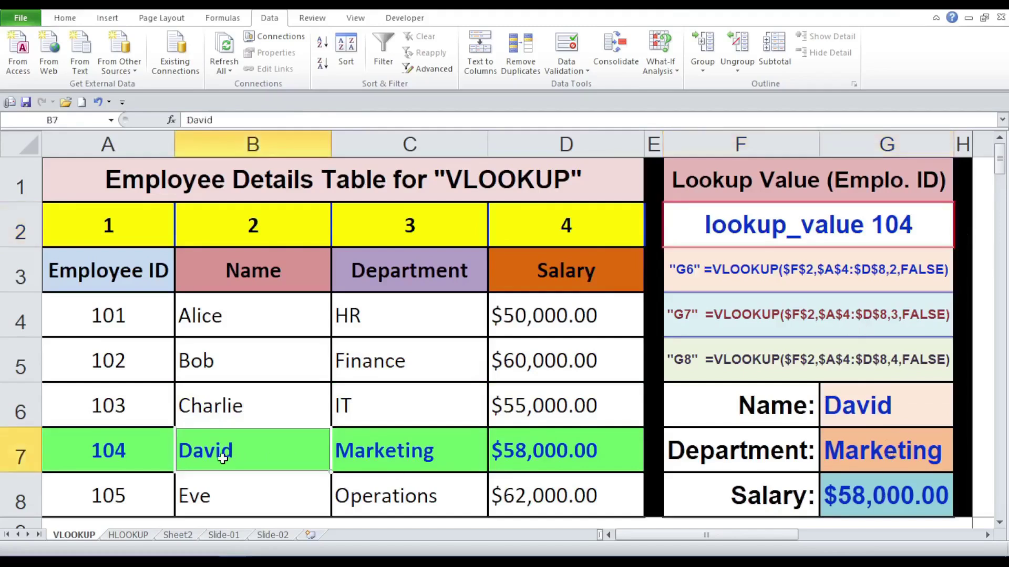
pyautogui.click(409, 458)
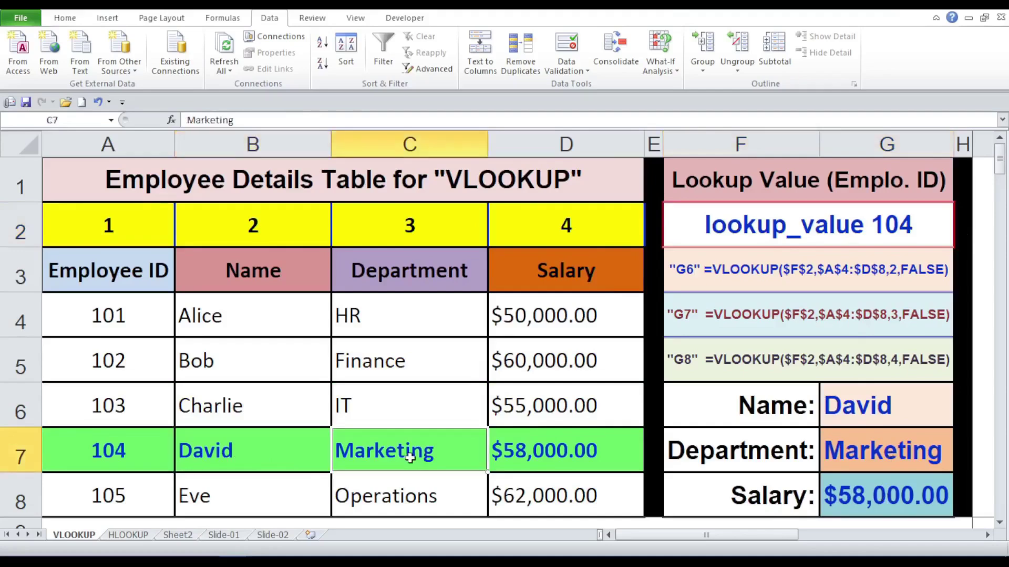
pyautogui.click(549, 455)
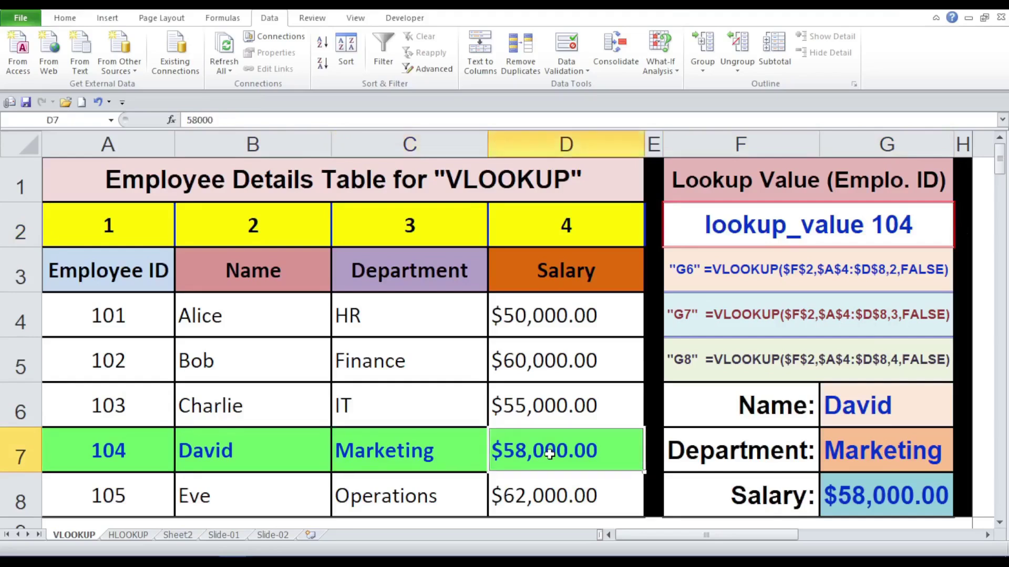
# Pick 105 as the lookup value in F2 and compare the results with the name, department and salary in row 8.
pyautogui.click(935, 219)
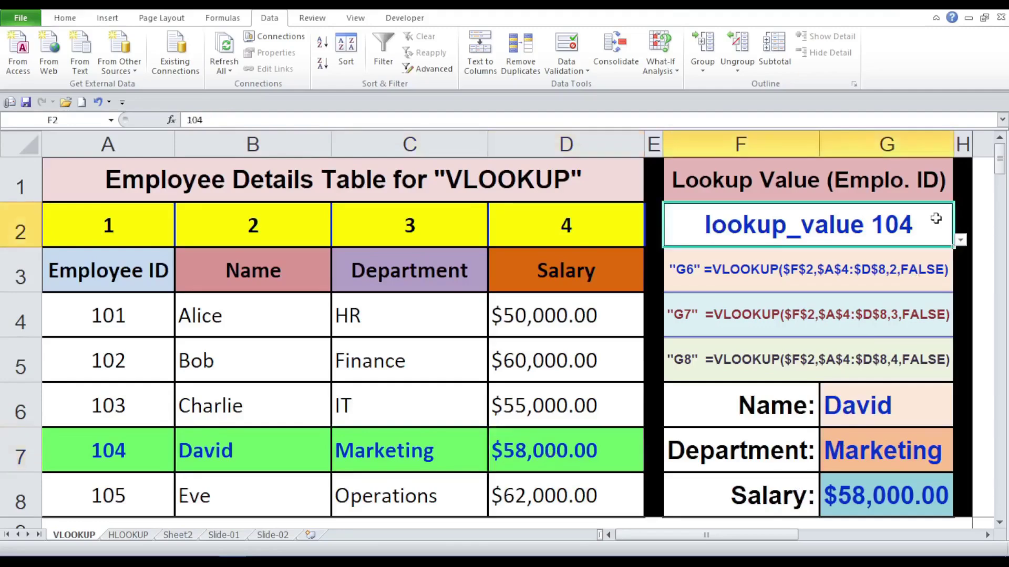
pyautogui.click(961, 240)
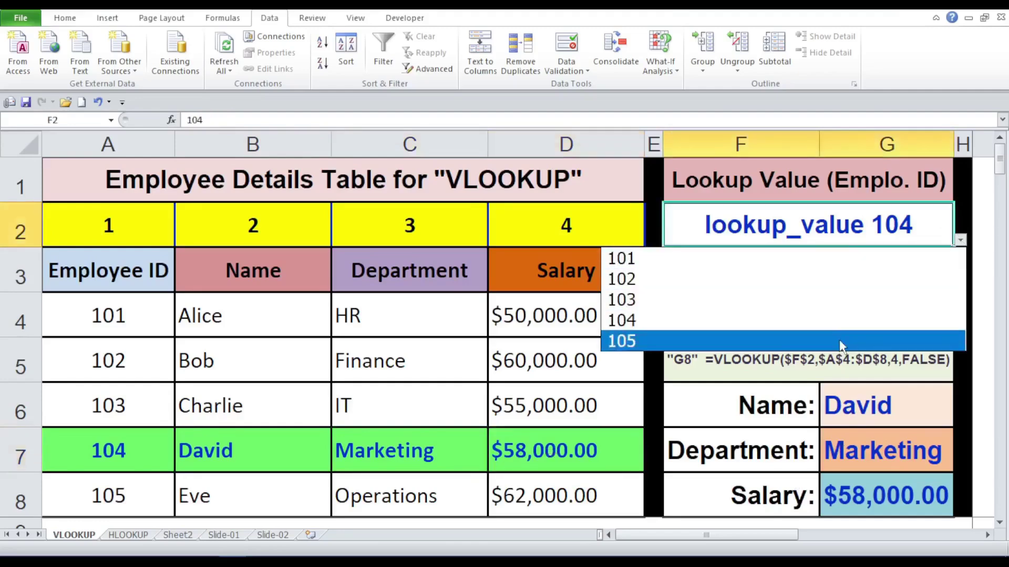
pyautogui.click(839, 341)
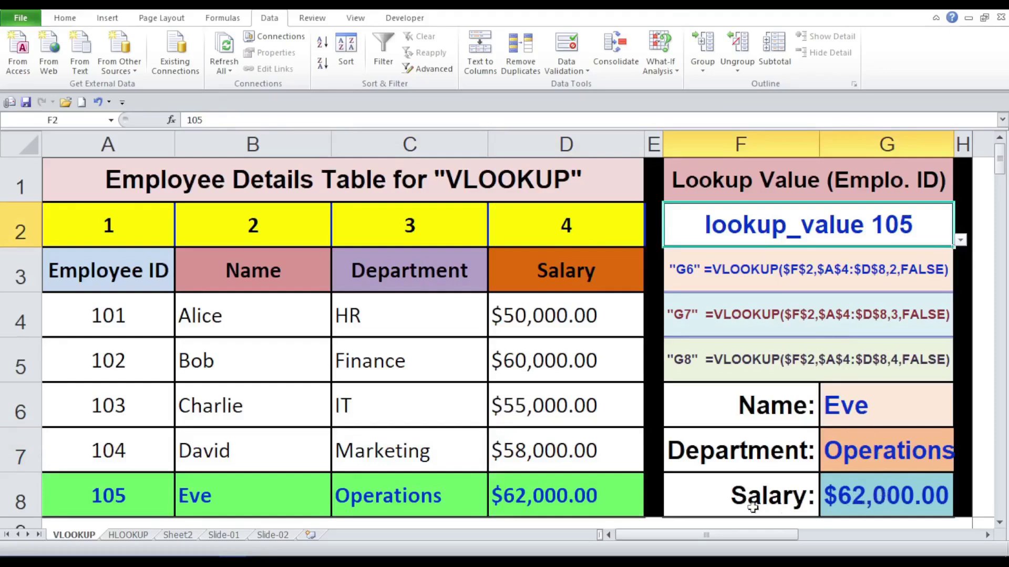
pyautogui.click(238, 483)
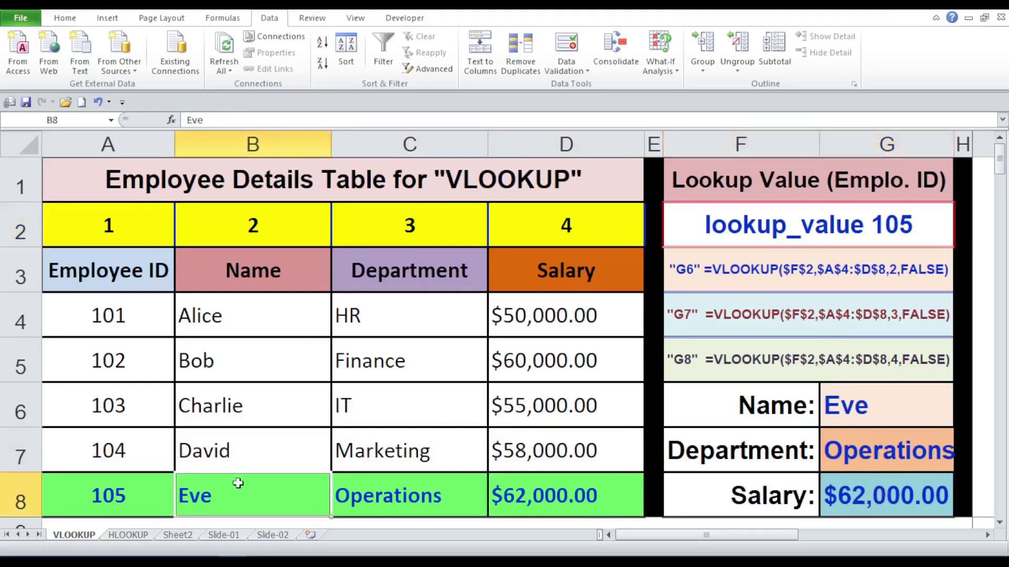
pyautogui.click(393, 486)
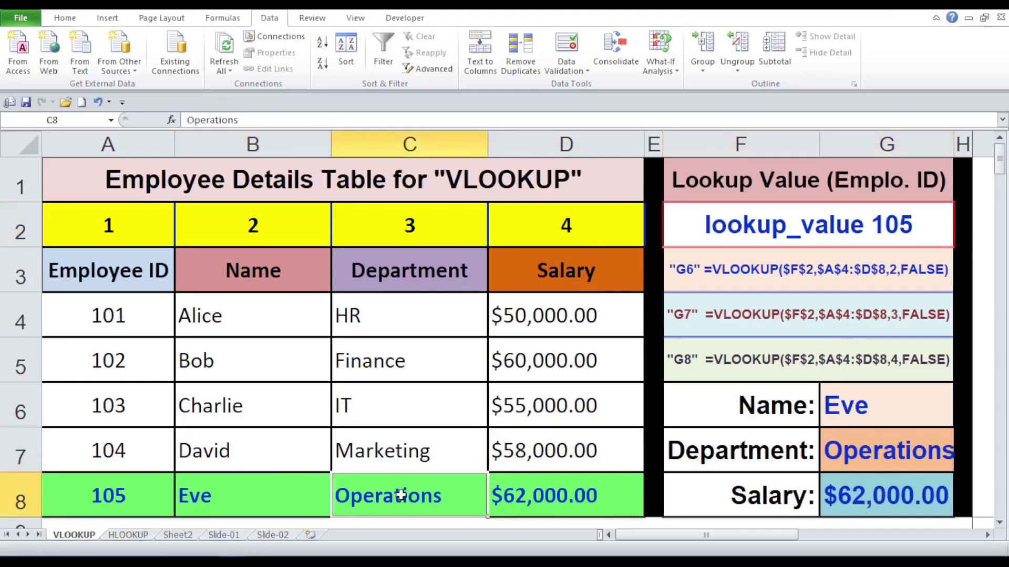
pyautogui.click(559, 497)
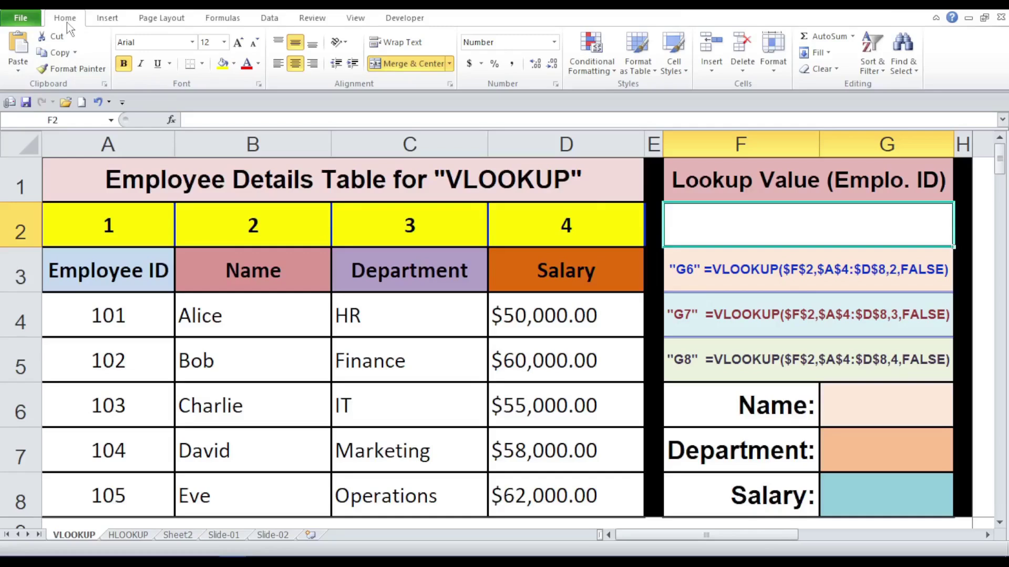
# Apply the custom number format "lookup_value" 0 to the empty lookup cell F2.
pyautogui.rightClick(738, 235)
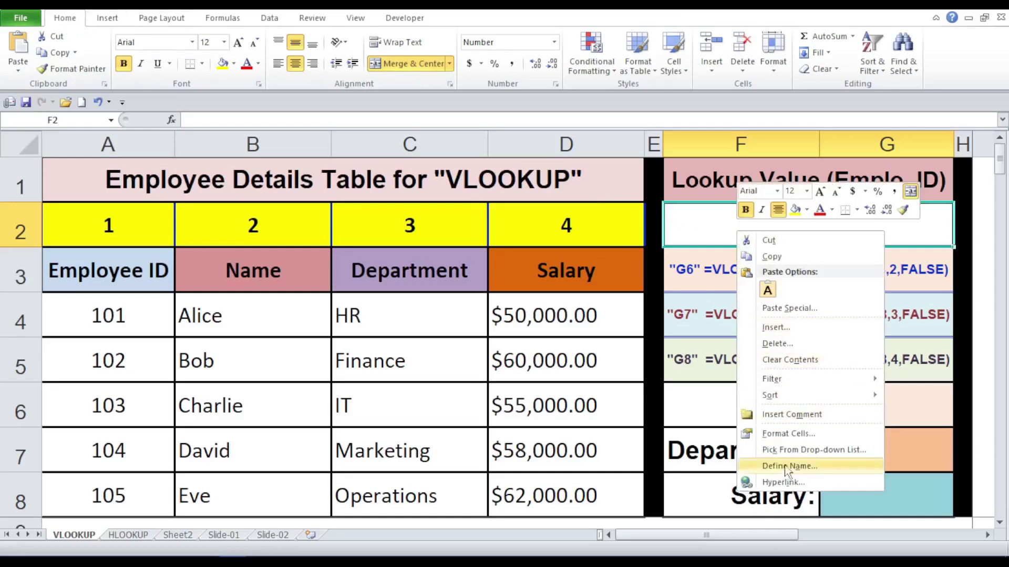
pyautogui.click(789, 434)
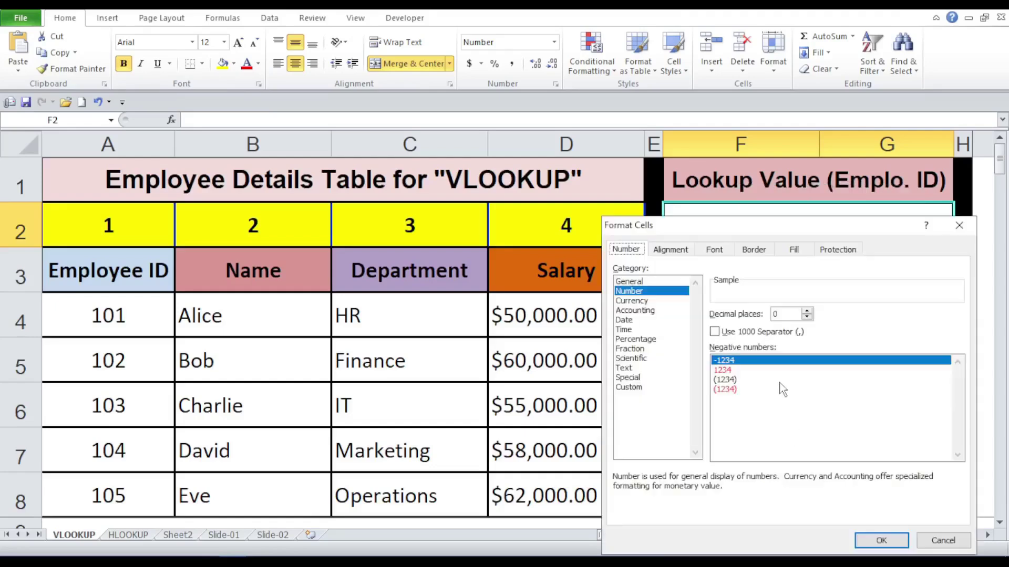
pyautogui.click(629, 388)
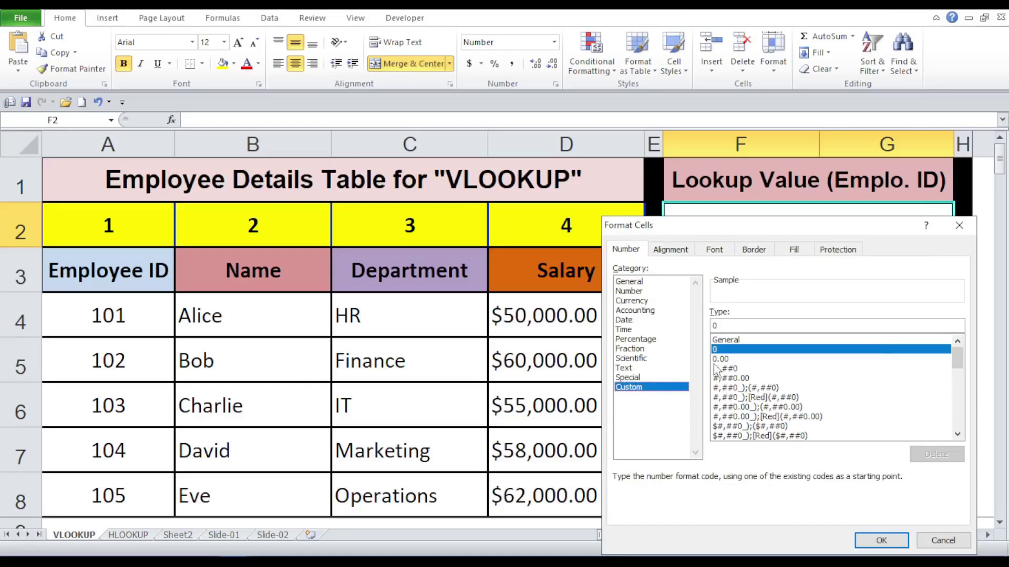
pyautogui.click(714, 325)
pyautogui.rightClick(715, 325)
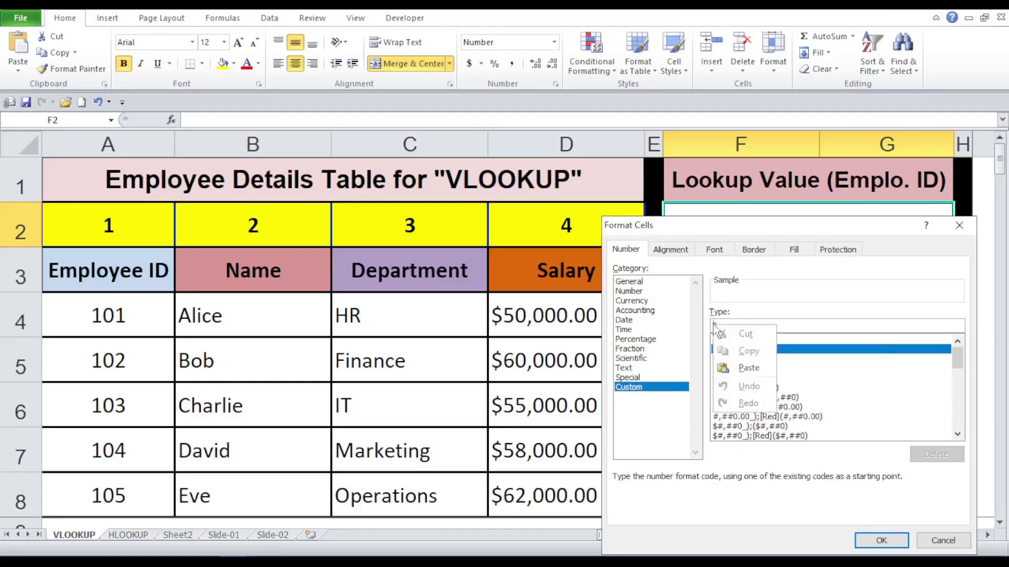
pyautogui.click(737, 371)
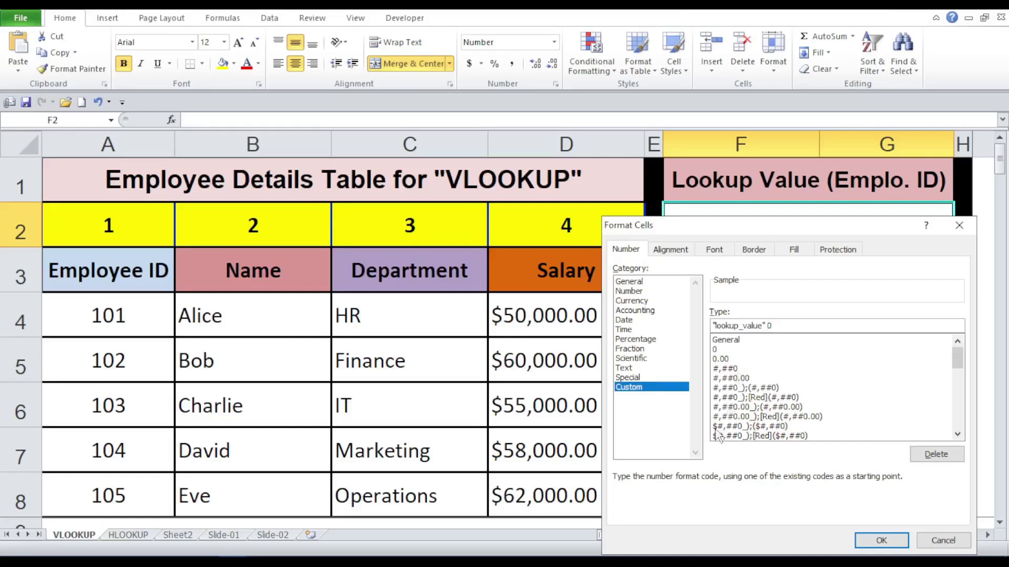
pyautogui.click(903, 541)
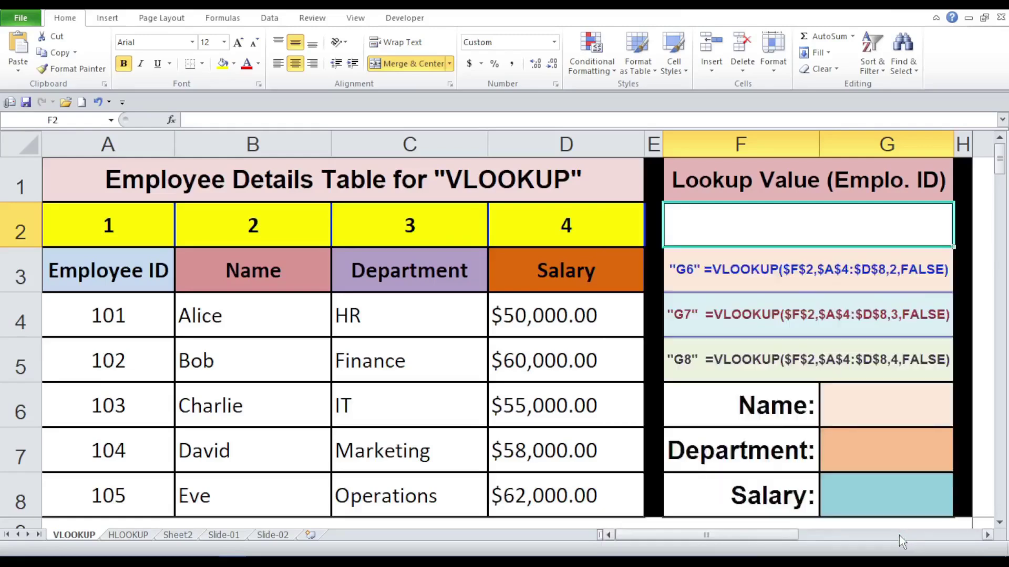
# Enter 101 in F2 to test the custom number format, and clear the cell's contents.
pyautogui.write('101')
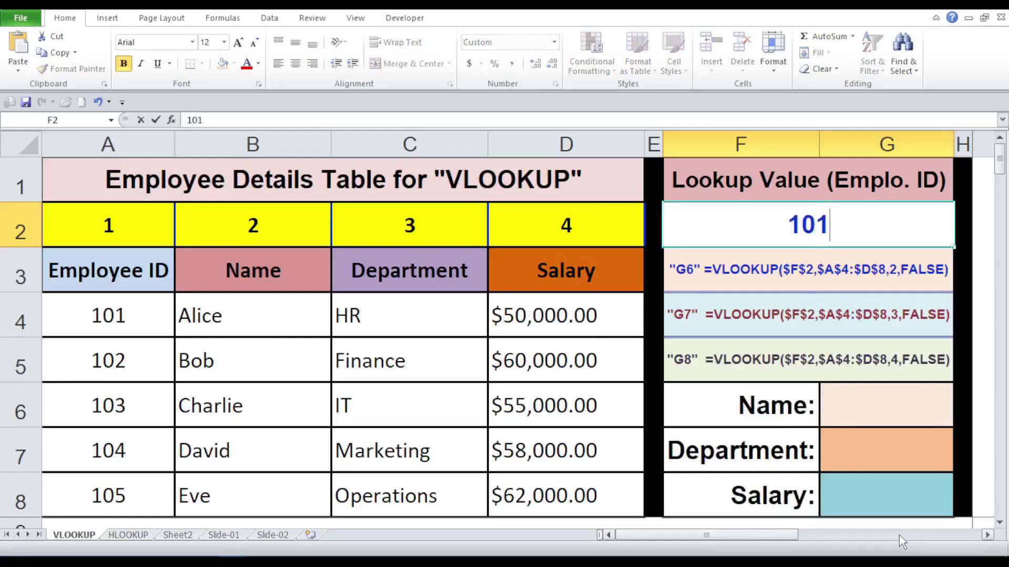
pyautogui.hotkey('ctrl', 'Return')
pyautogui.press('Return')
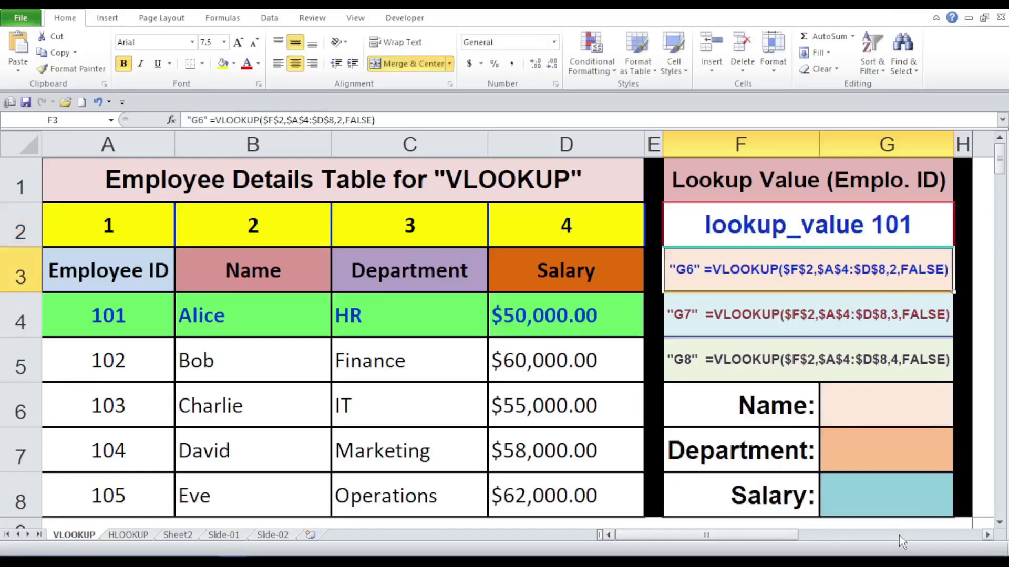
pyautogui.click(863, 223)
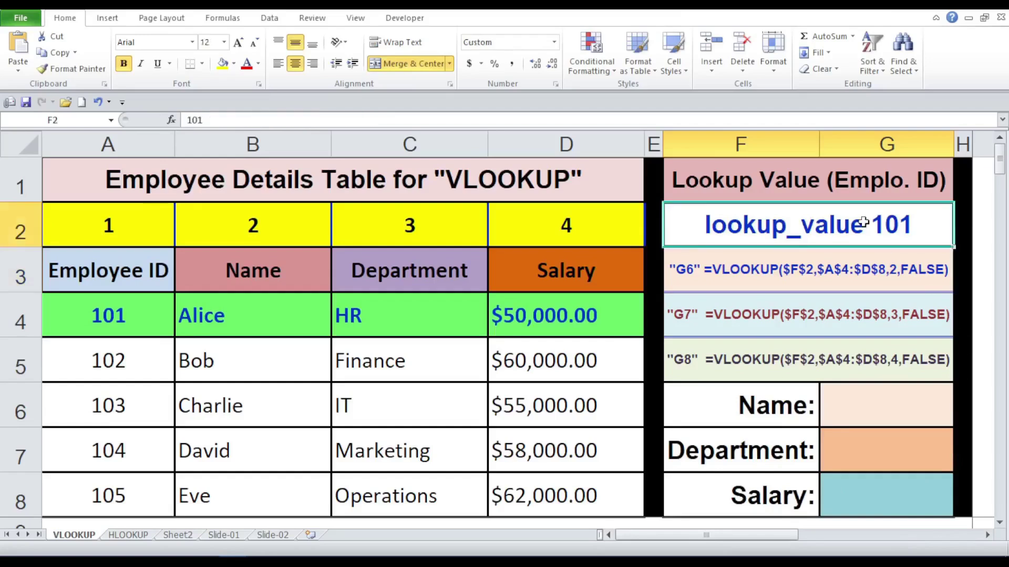
pyautogui.press('Delete')
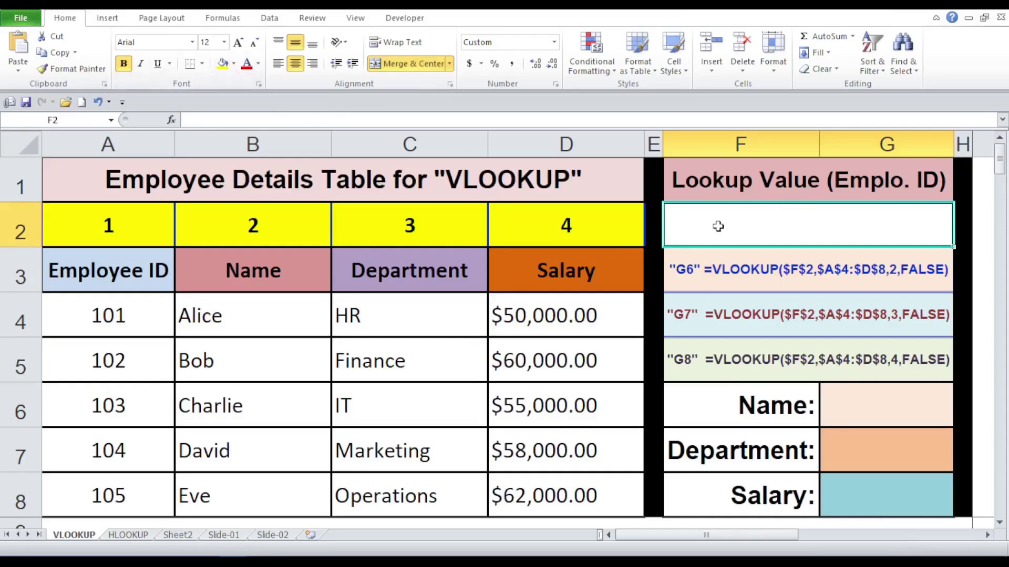
# Add data validation to F2 that allows a list sourced from the employee IDs in =$A$4:$A$8.
pyautogui.click(270, 19)
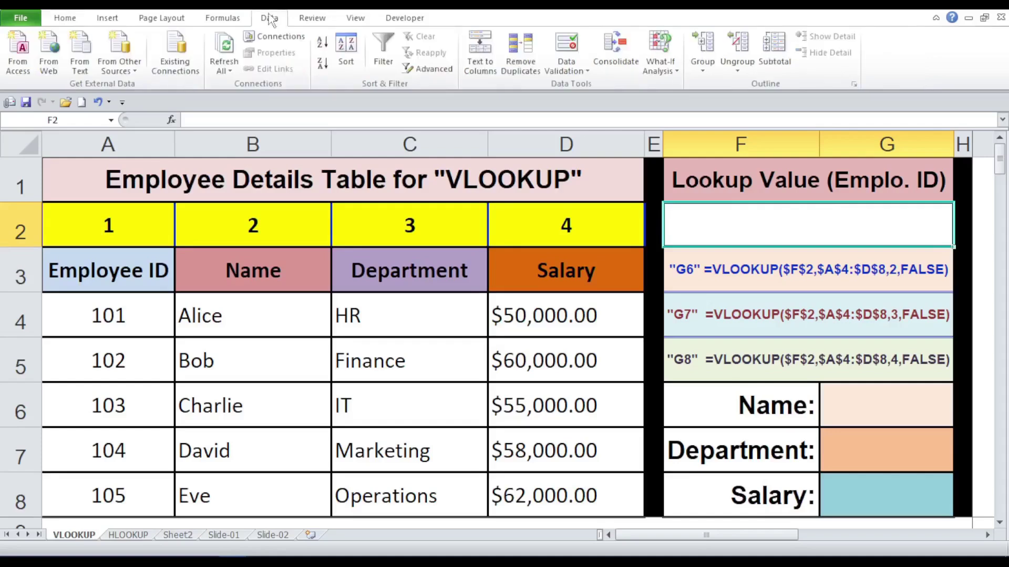
pyautogui.click(587, 72)
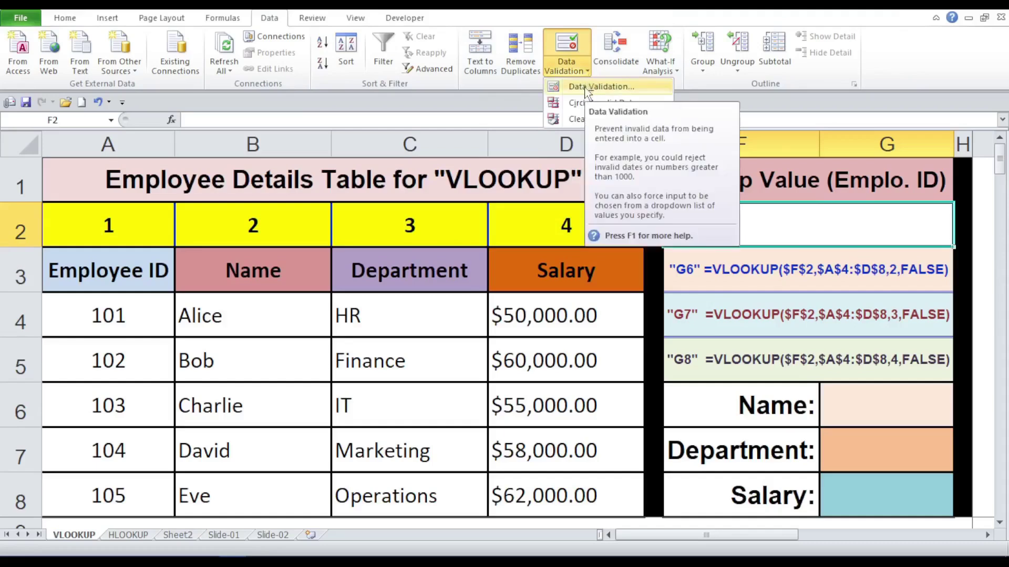
pyautogui.click(585, 89)
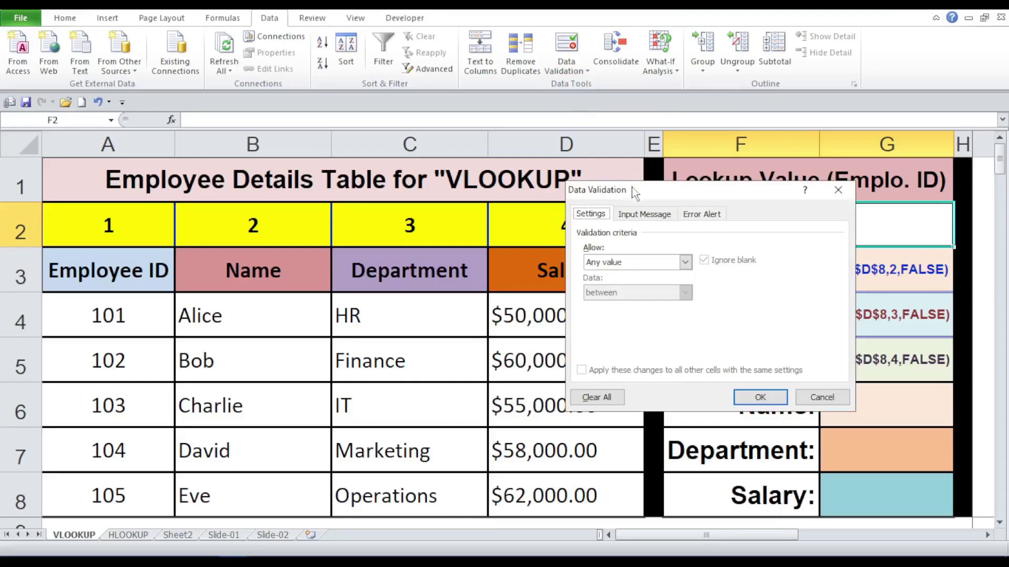
pyautogui.click(685, 263)
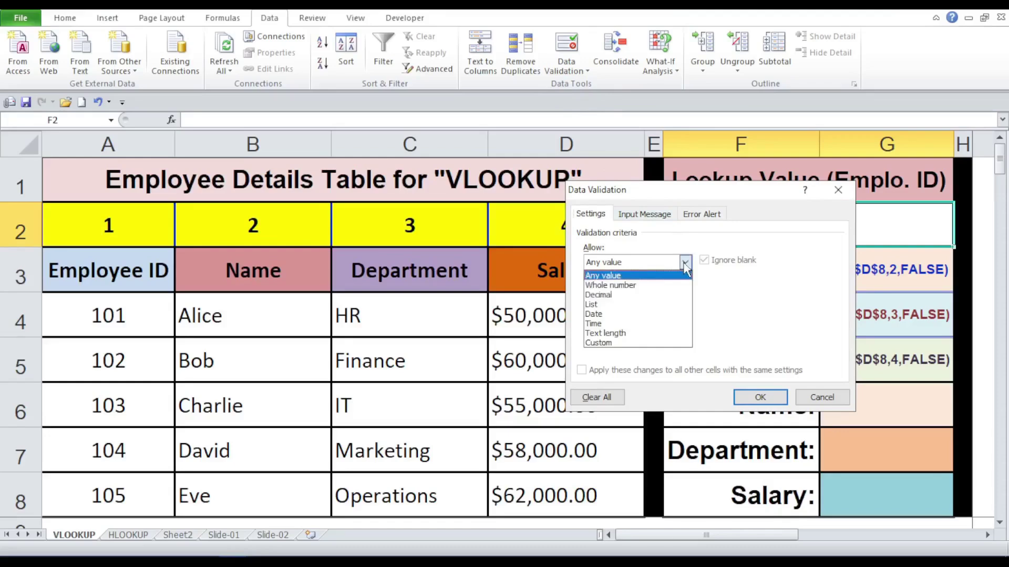
pyautogui.click(649, 305)
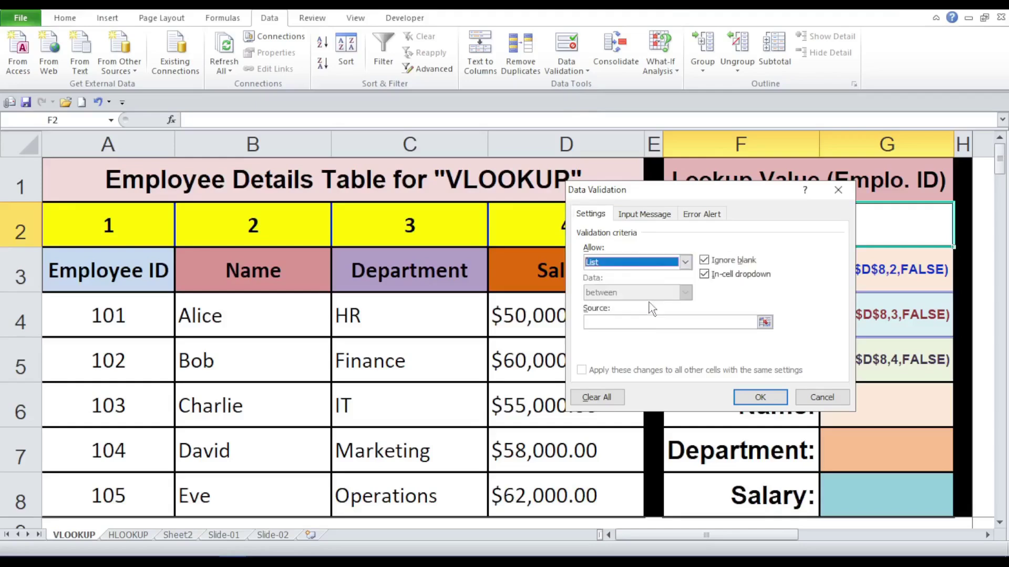
pyautogui.click(628, 323)
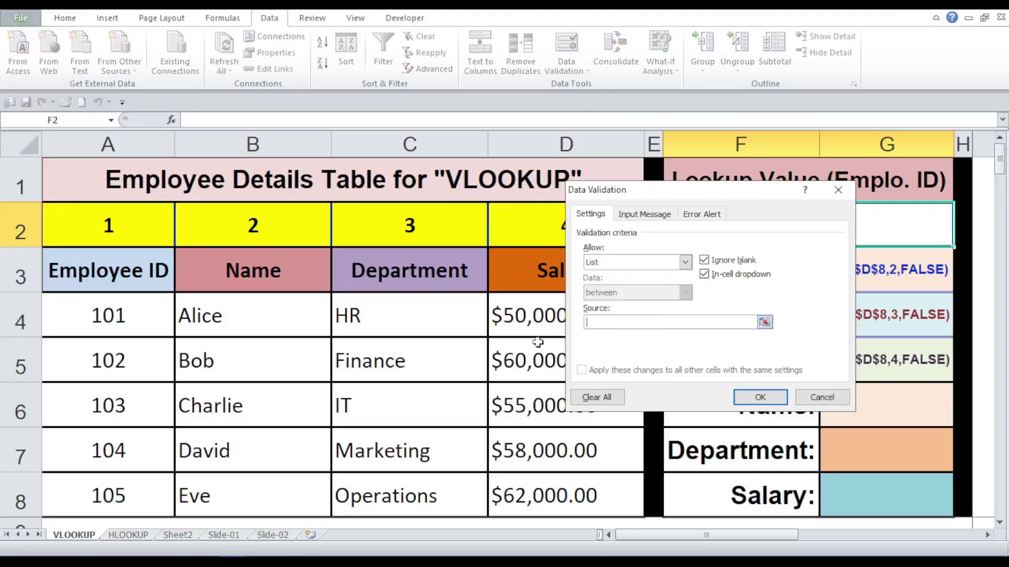
pyautogui.moveTo(127, 304); pyautogui.dragTo(119, 478)
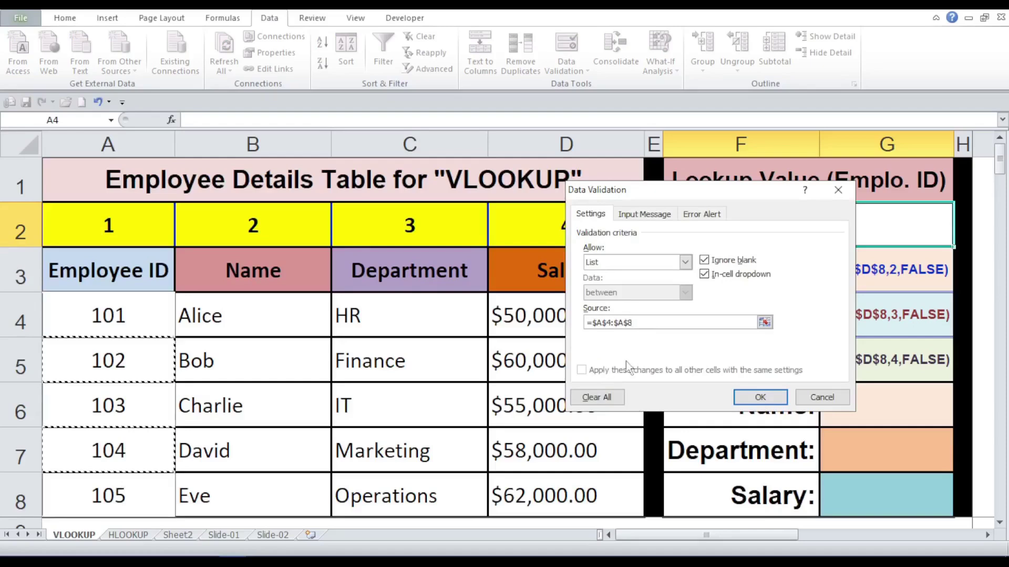
pyautogui.click(772, 405)
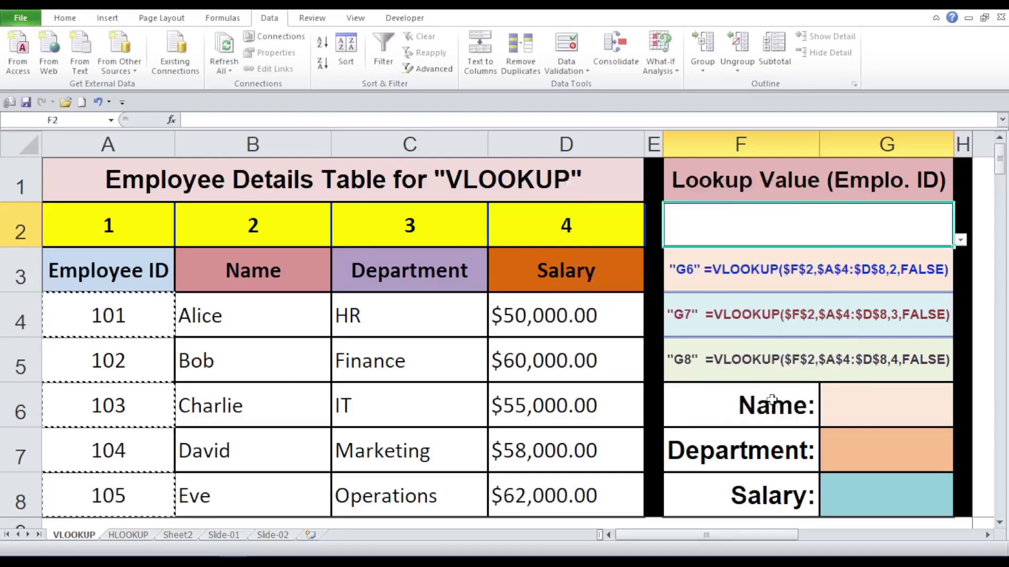
# Test the F2 drop-down by choosing 101, clear the cell and check the list of IDs again.
pyautogui.click(959, 241)
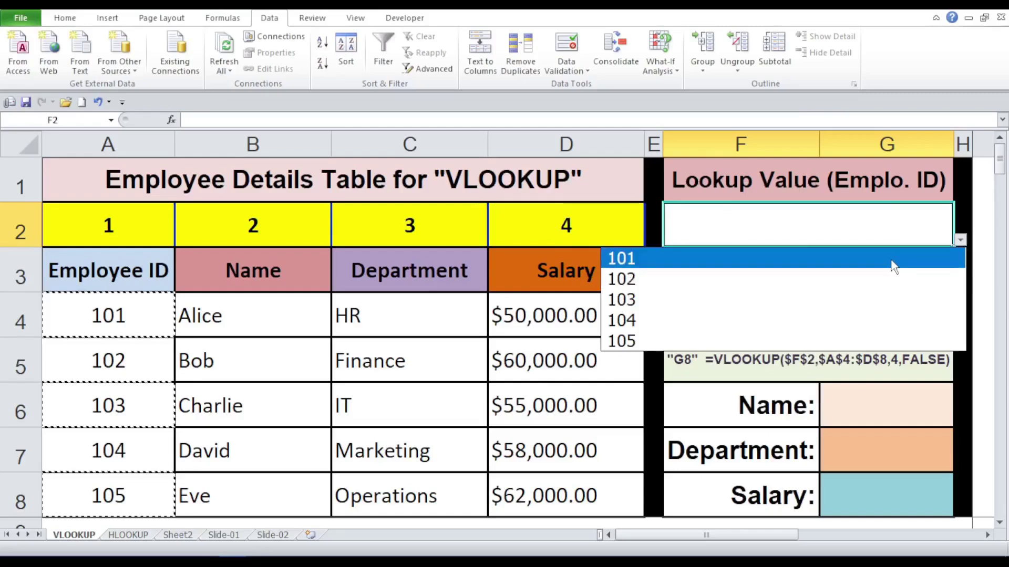
pyautogui.click(892, 260)
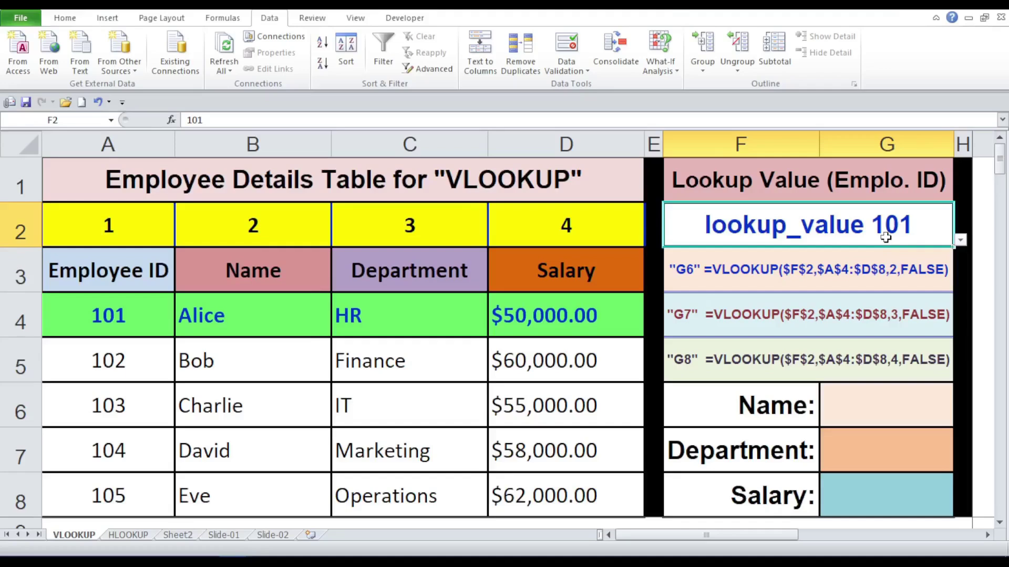
pyautogui.press('Delete')
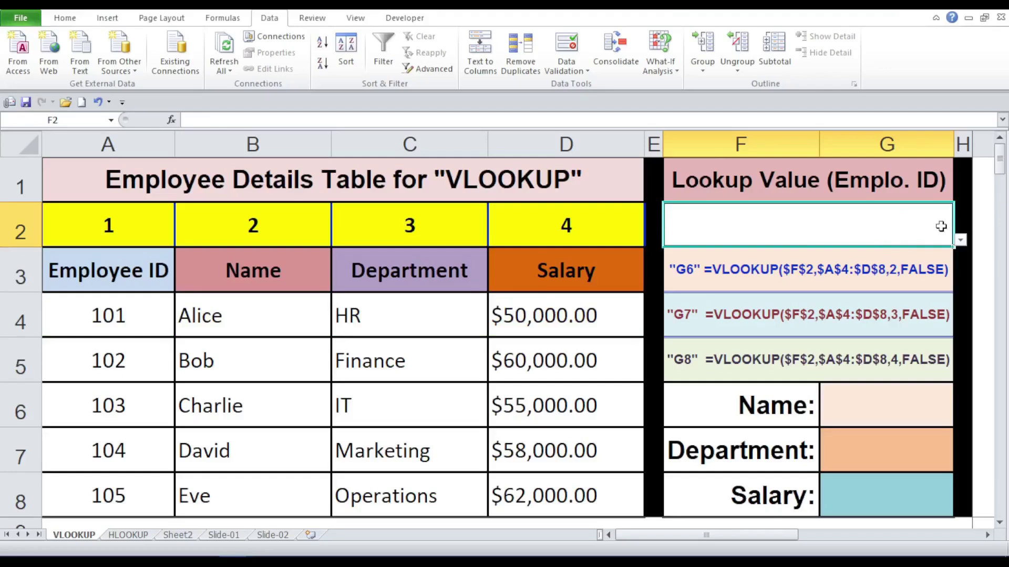
pyautogui.click(960, 240)
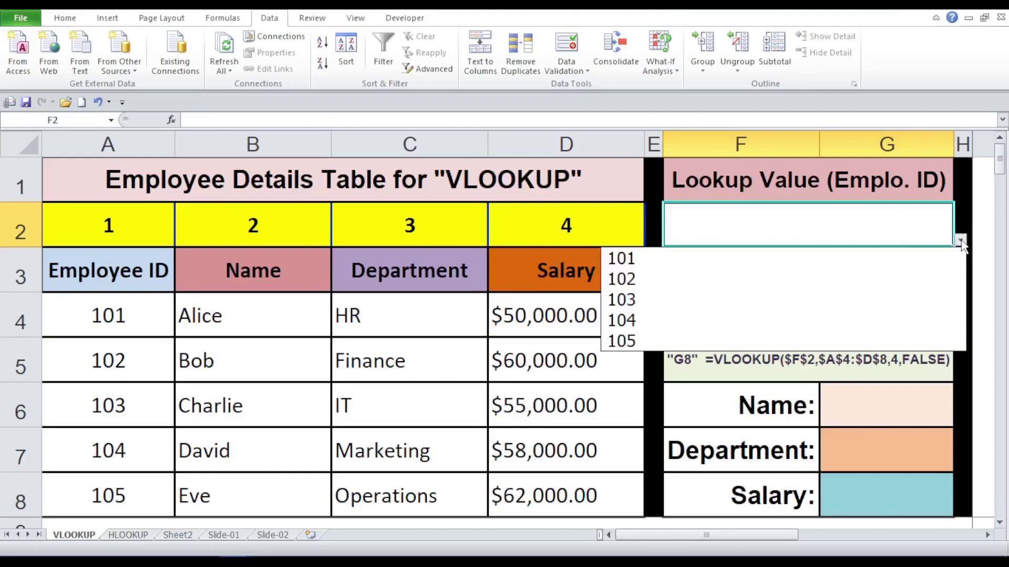
pyautogui.click(590, 384)
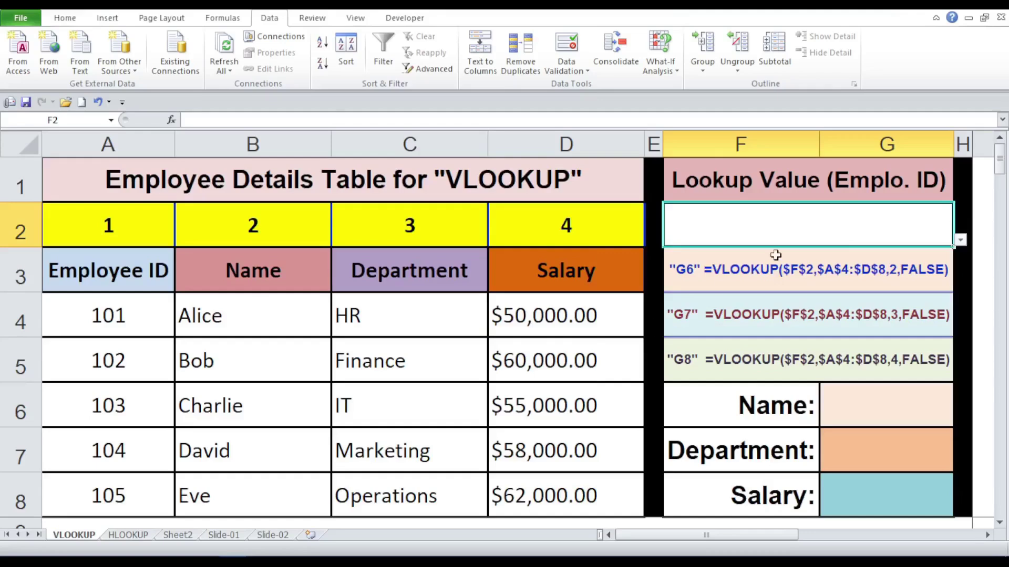
# Copy the formula =VLOOKUP($F$2,$A$4:$D$8,2,FALSE) from the note in F3 and enter it in the Name cell G6.
pyautogui.doubleClick(766, 270)
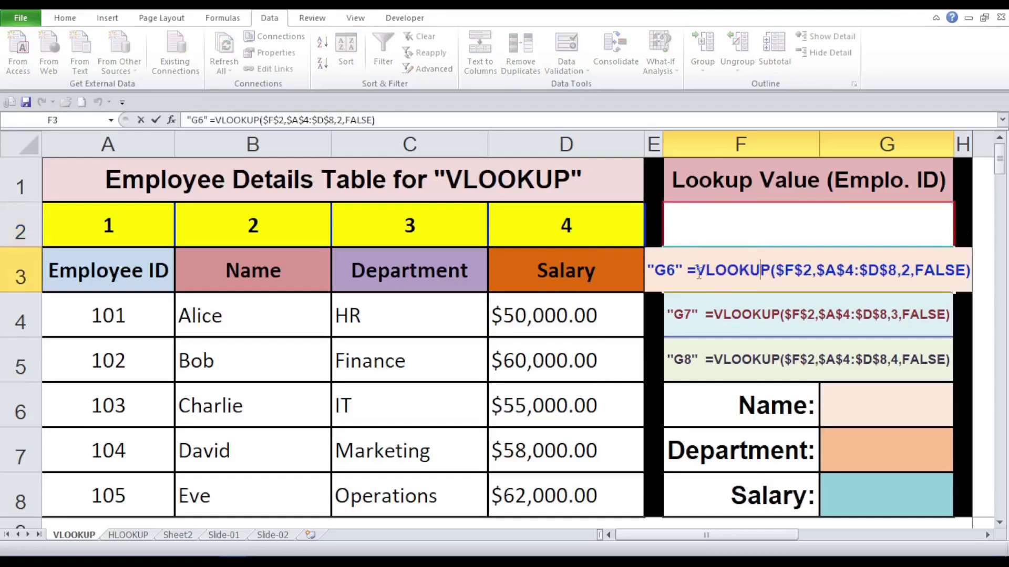
pyautogui.moveTo(690, 274); pyautogui.dragTo(974, 275)
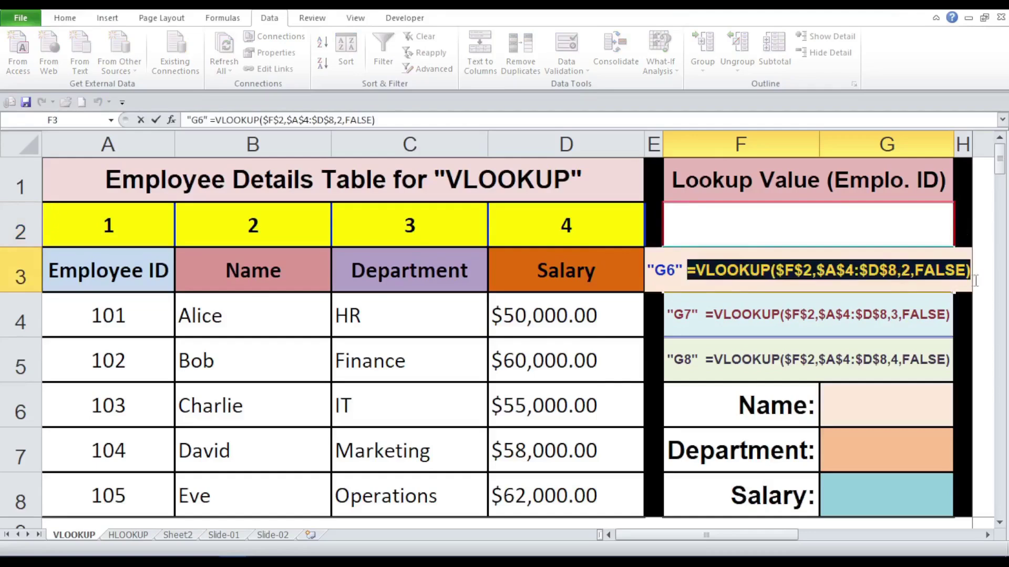
pyautogui.rightClick(887, 280)
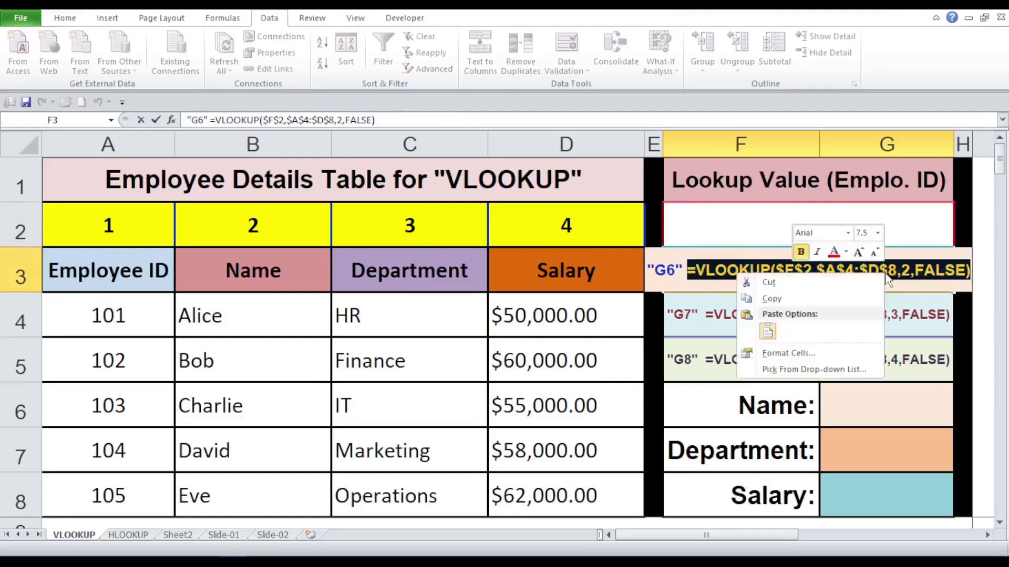
pyautogui.click(817, 298)
pyautogui.press('Escape')
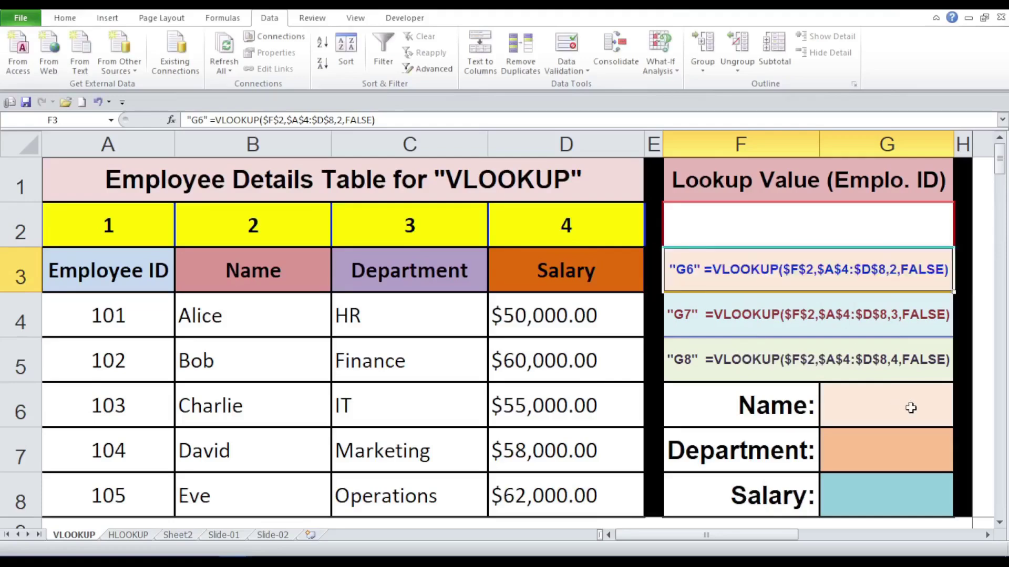
pyautogui.doubleClick(887, 404)
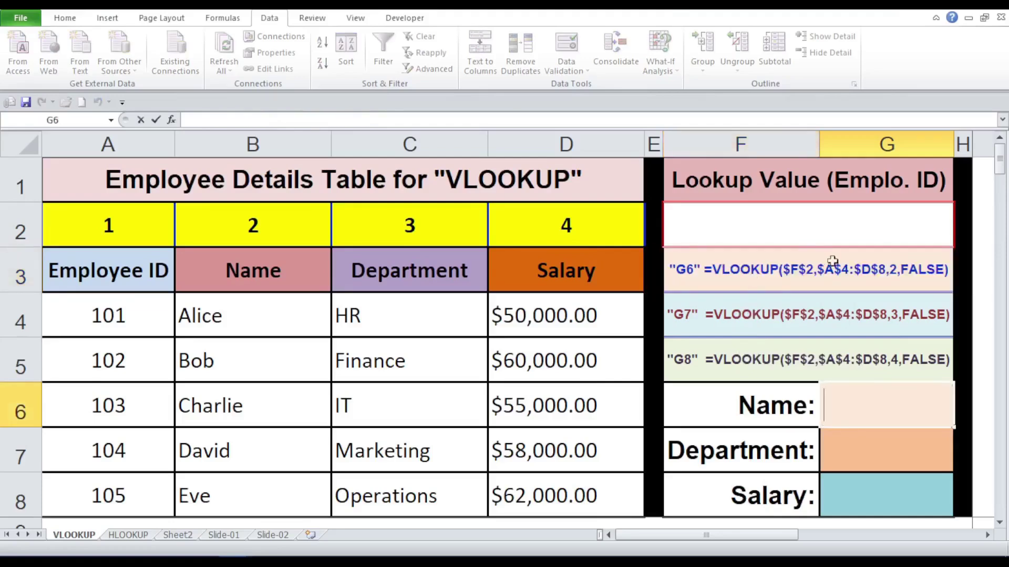
pyautogui.rightClick(843, 415)
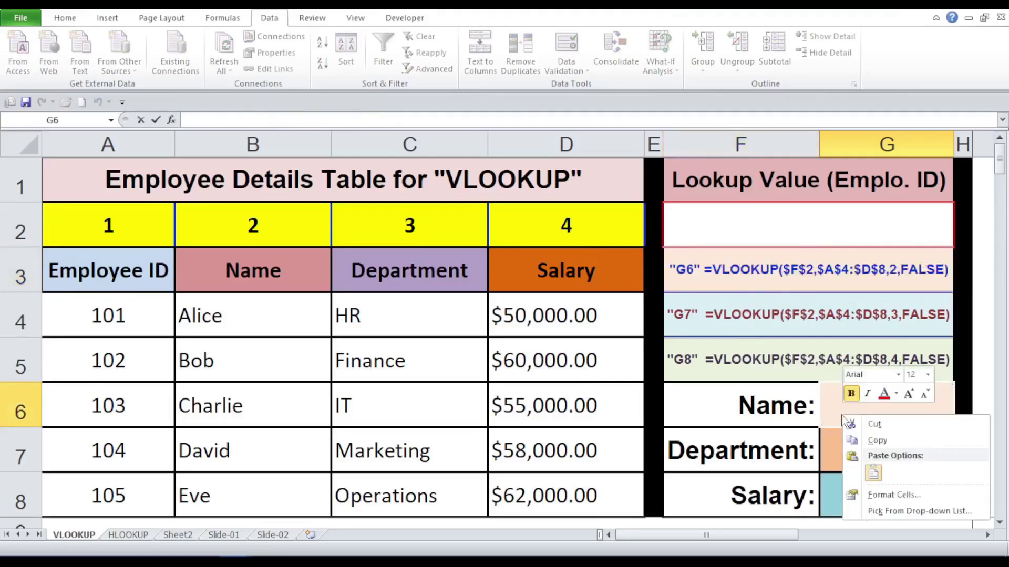
pyautogui.click(874, 473)
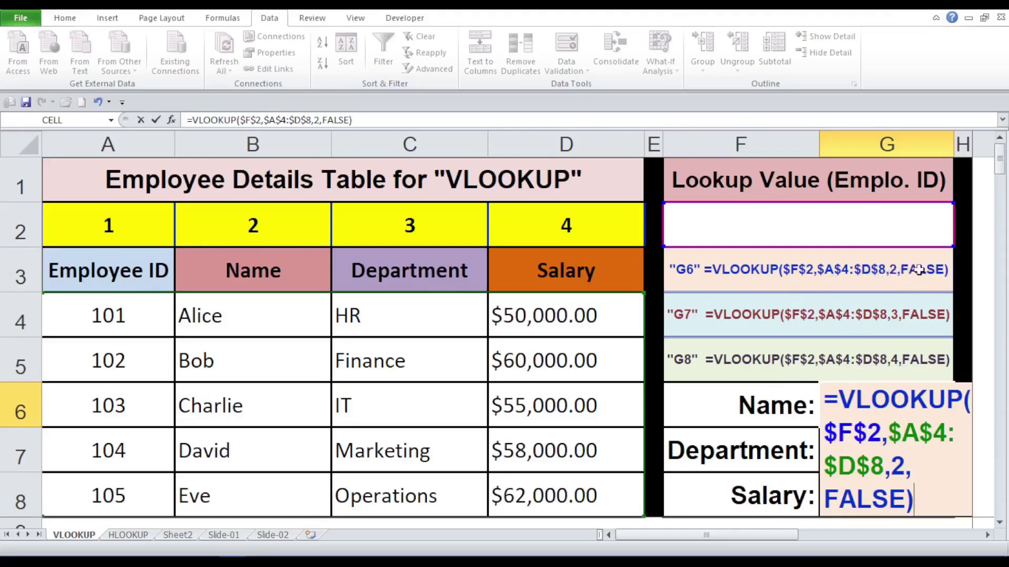
pyautogui.press('Return')
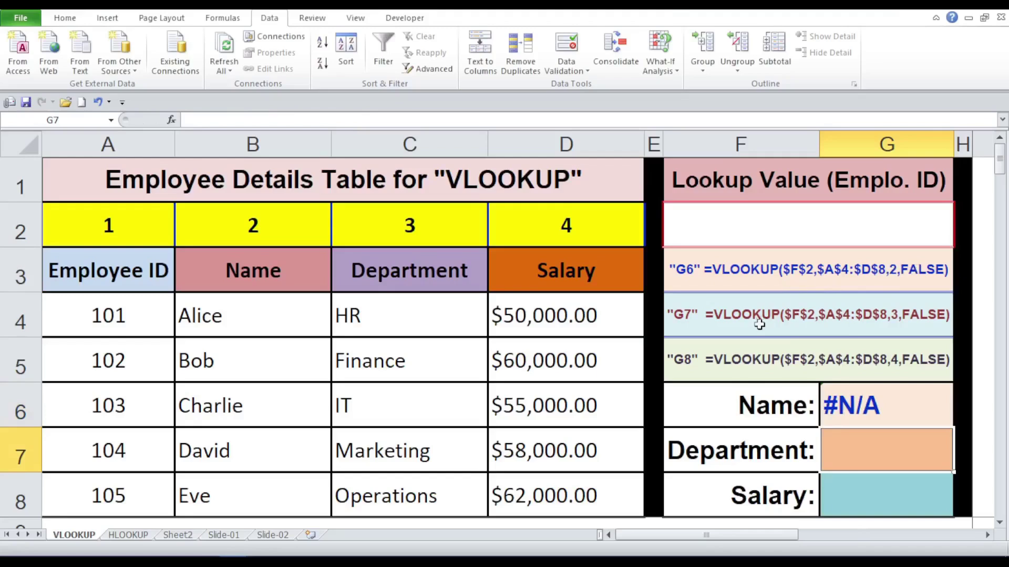
# Copy the formula =VLOOKUP($F$2,$A$4:$D$8,3,FALSE) from the note in F4 and enter it in the Department cell G7.
pyautogui.doubleClick(713, 318)
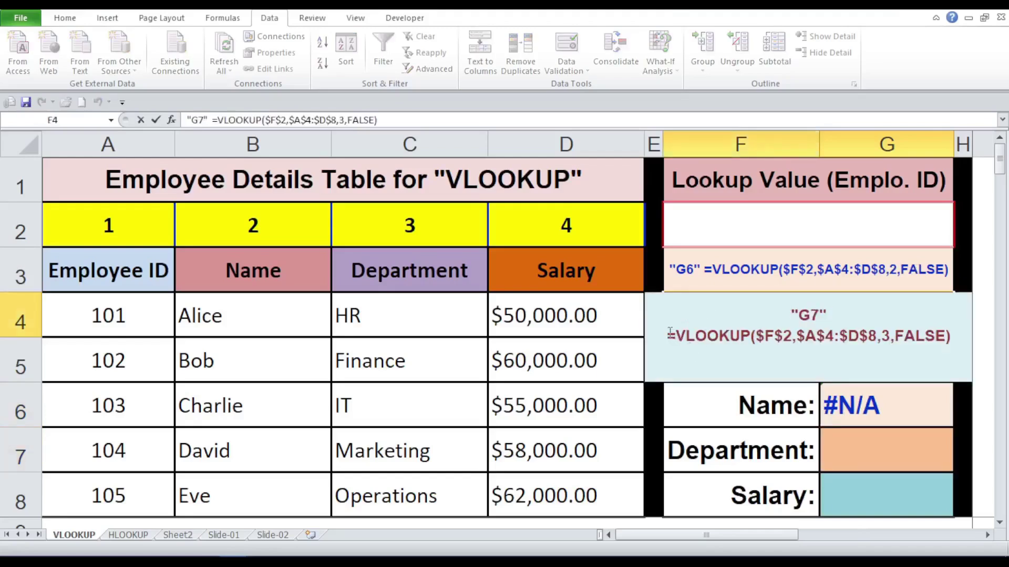
pyautogui.moveTo(666, 336); pyautogui.dragTo(926, 373)
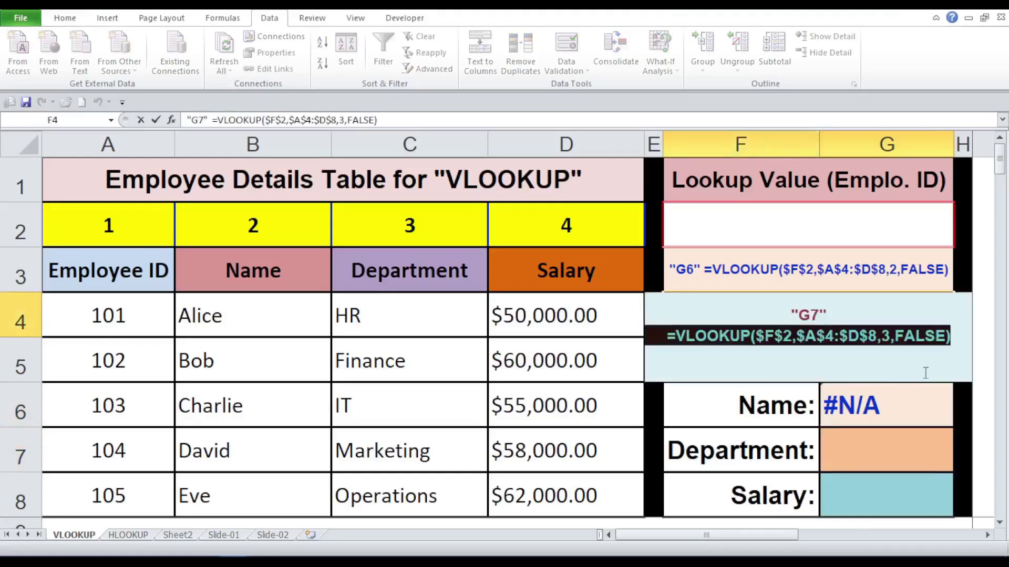
pyautogui.rightClick(836, 335)
pyautogui.click(869, 367)
pyautogui.press('Escape')
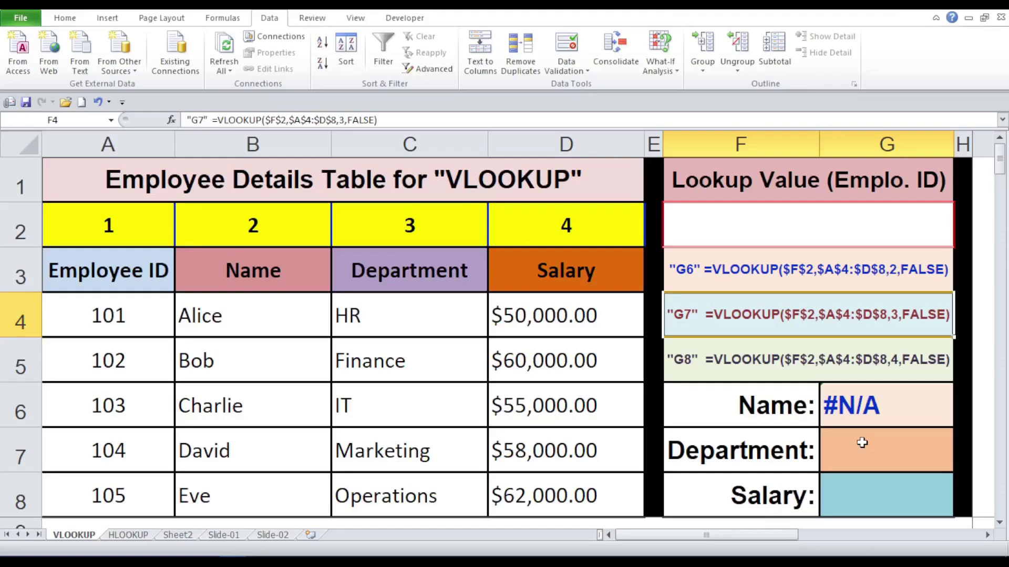
pyautogui.click(862, 443)
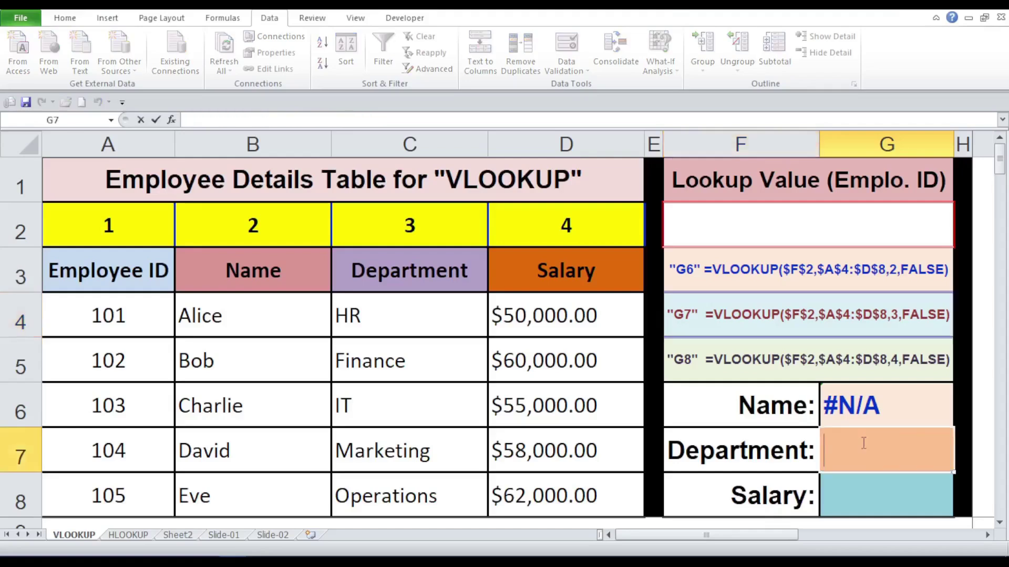
pyautogui.rightClick(862, 443)
pyautogui.click(744, 502)
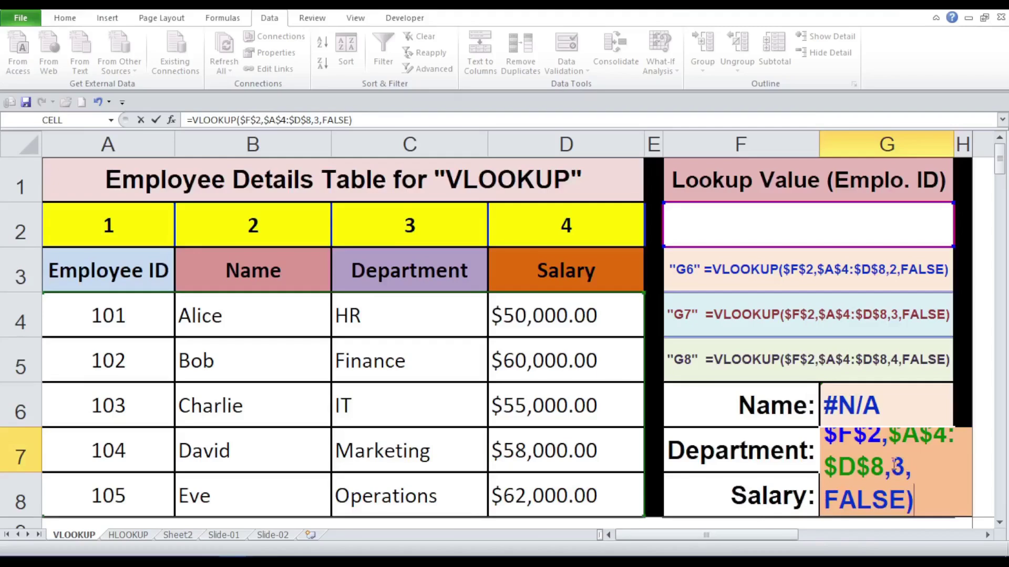
pyautogui.press('Return')
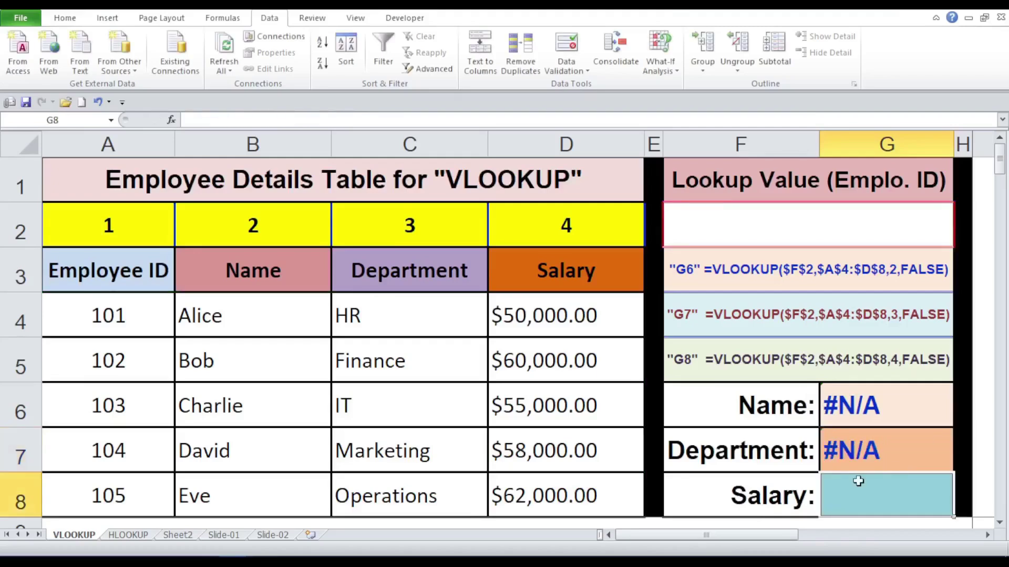
# Copy the formula =VLOOKUP($F$2,$A$4:$D$8,4,FALSE) from the note in F5 and enter it in the Salary cell G8.
pyautogui.doubleClick(702, 362)
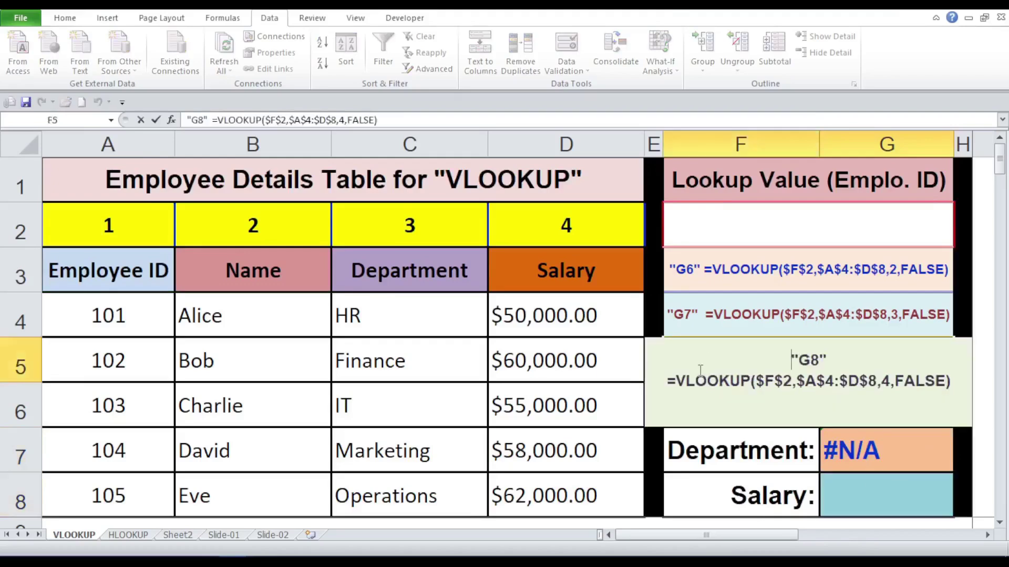
pyautogui.moveTo(668, 381); pyautogui.dragTo(842, 397)
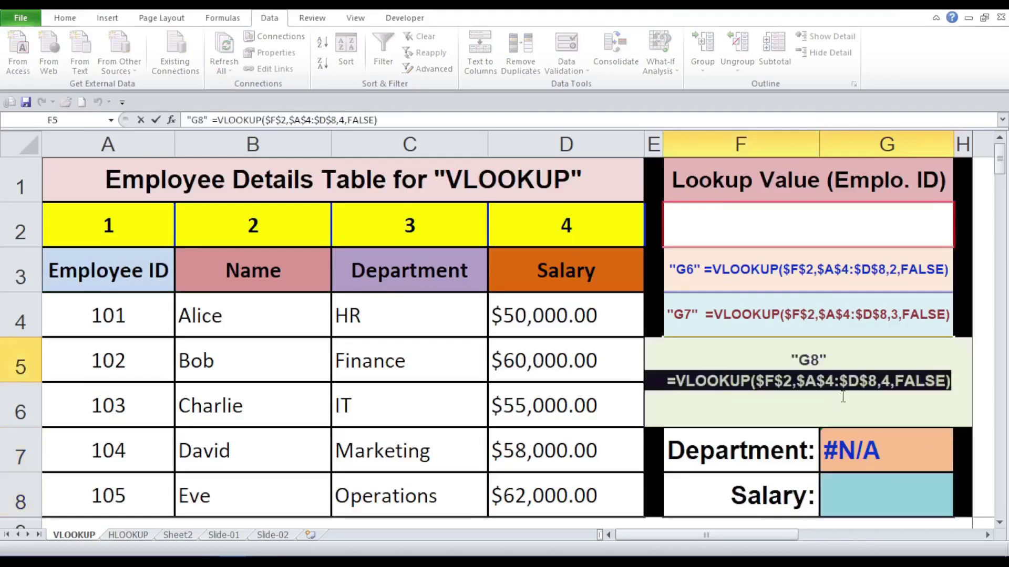
pyautogui.rightClick(843, 396)
pyautogui.click(866, 406)
pyautogui.press('Escape')
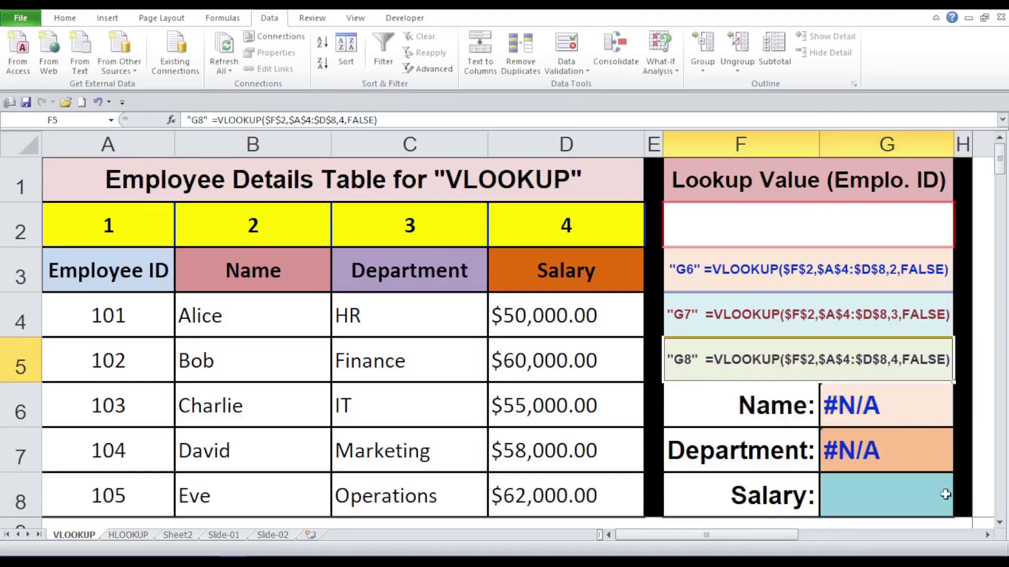
pyautogui.doubleClick(899, 493)
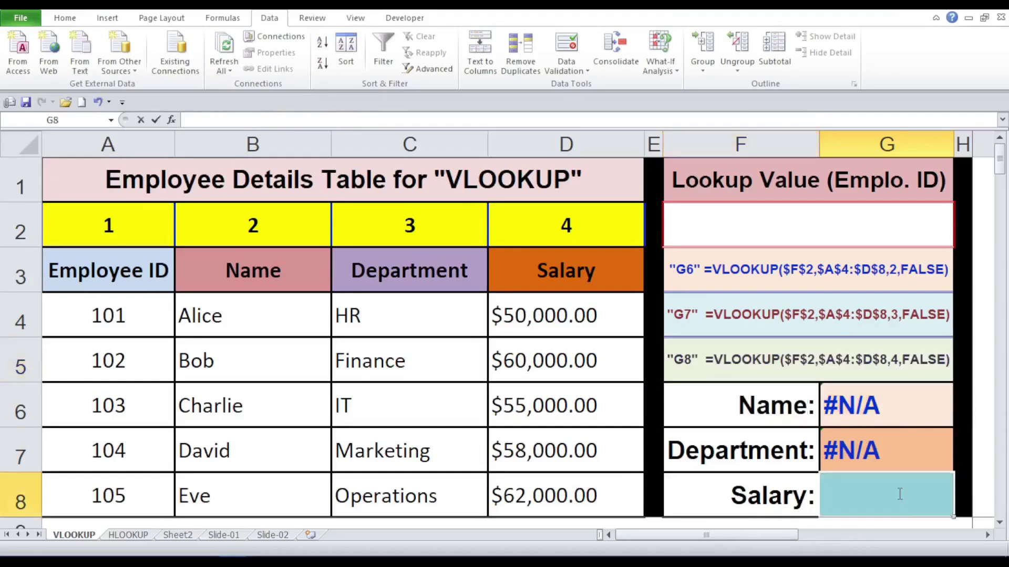
pyautogui.rightClick(900, 498)
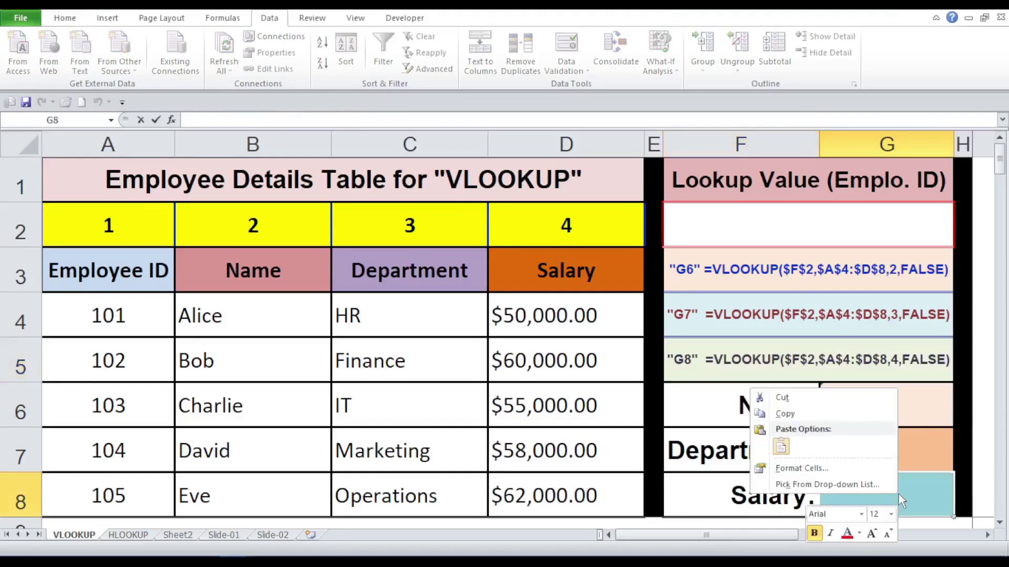
pyautogui.click(781, 447)
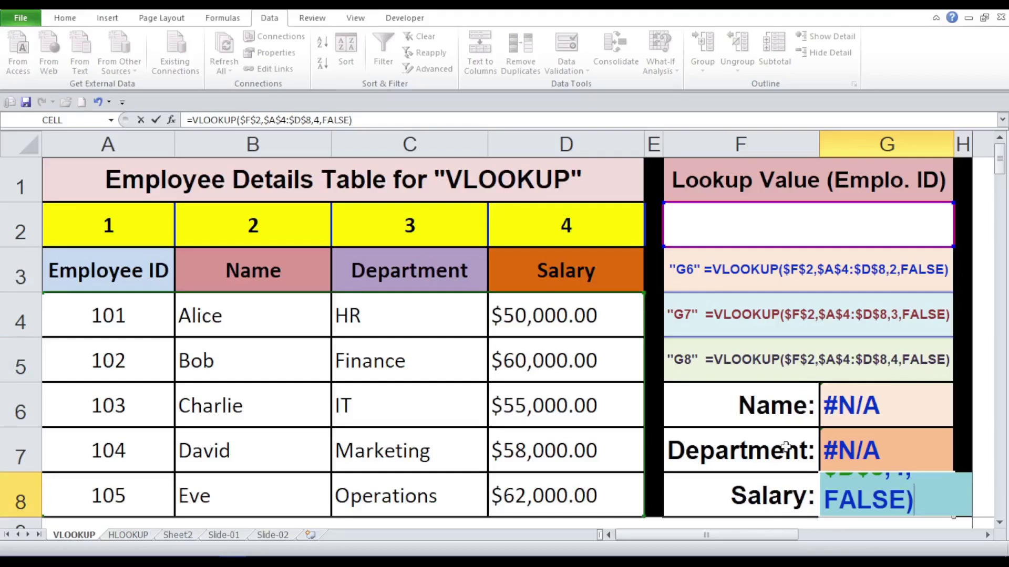
pyautogui.press('Return')
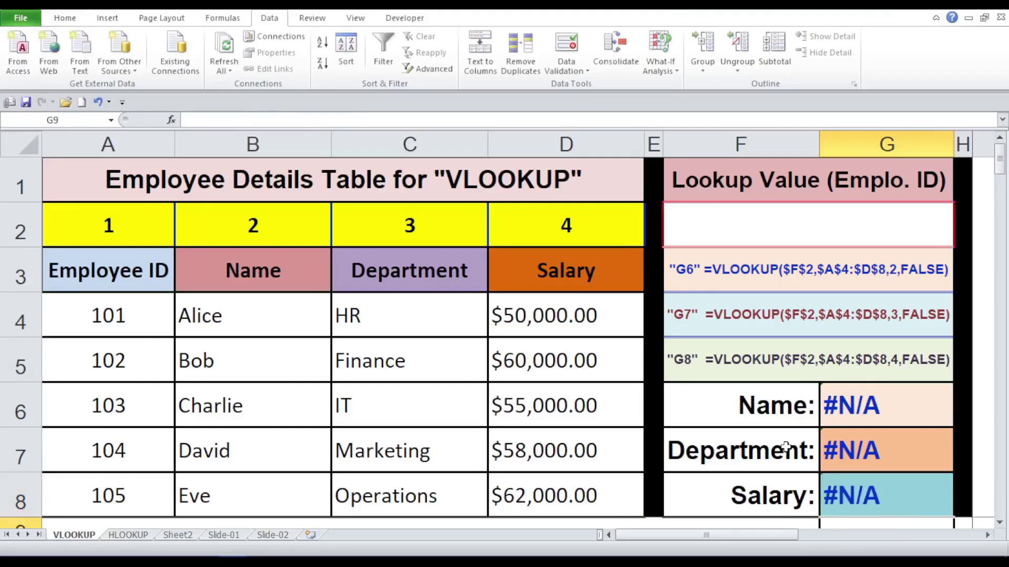
# Review the formula notes in F3:F5, choose employee ID 101 in the F2 drop-down and check the salary formula in G8.
pyautogui.click(808, 267)
pyautogui.click(808, 316)
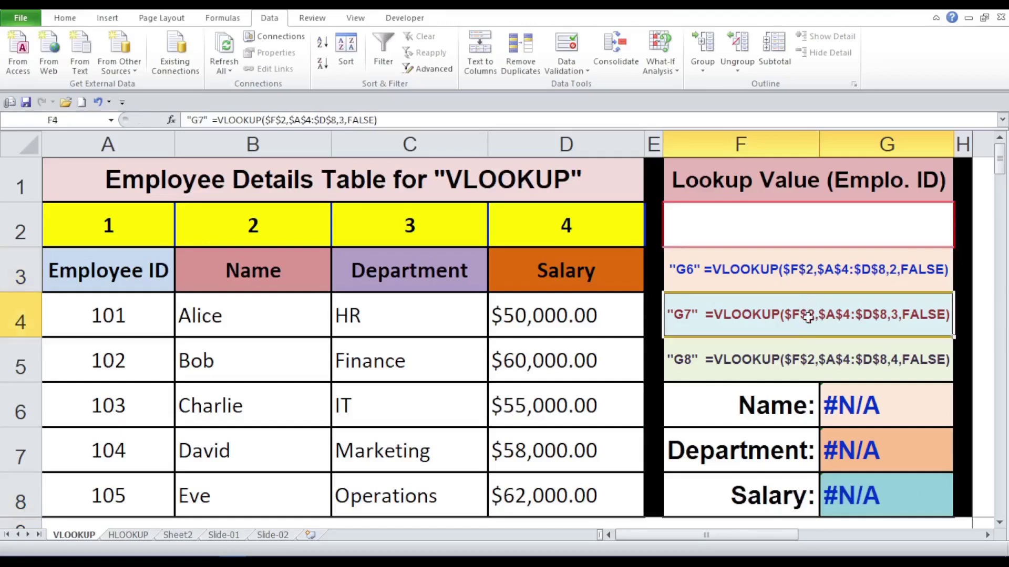
pyautogui.click(799, 361)
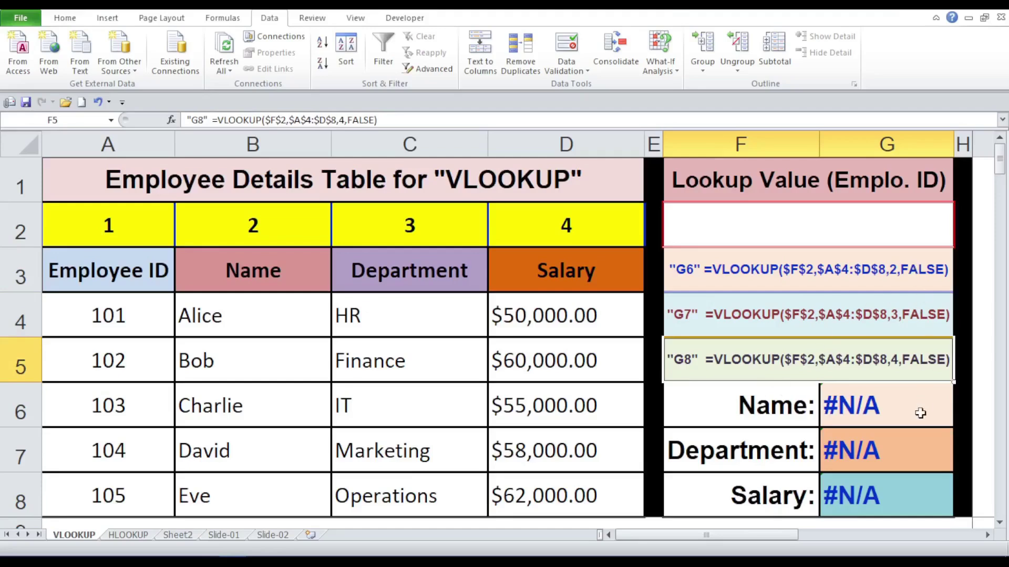
pyautogui.click(909, 232)
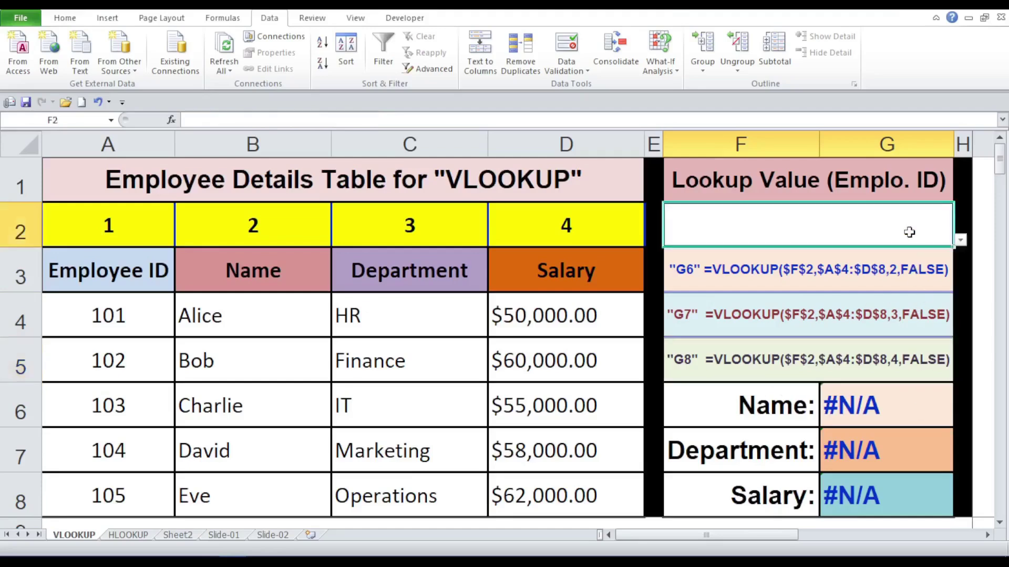
pyautogui.click(960, 240)
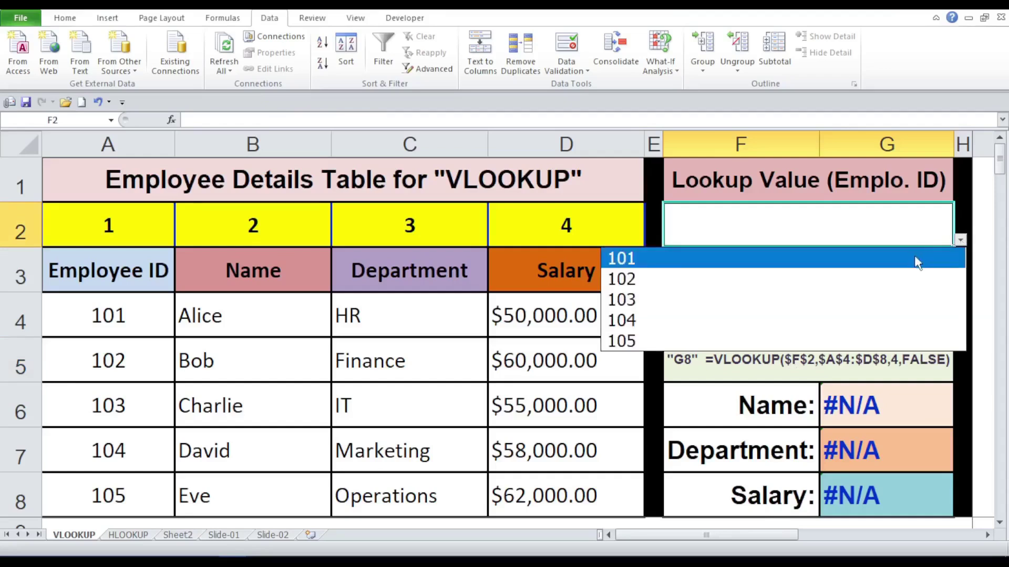
pyautogui.click(914, 256)
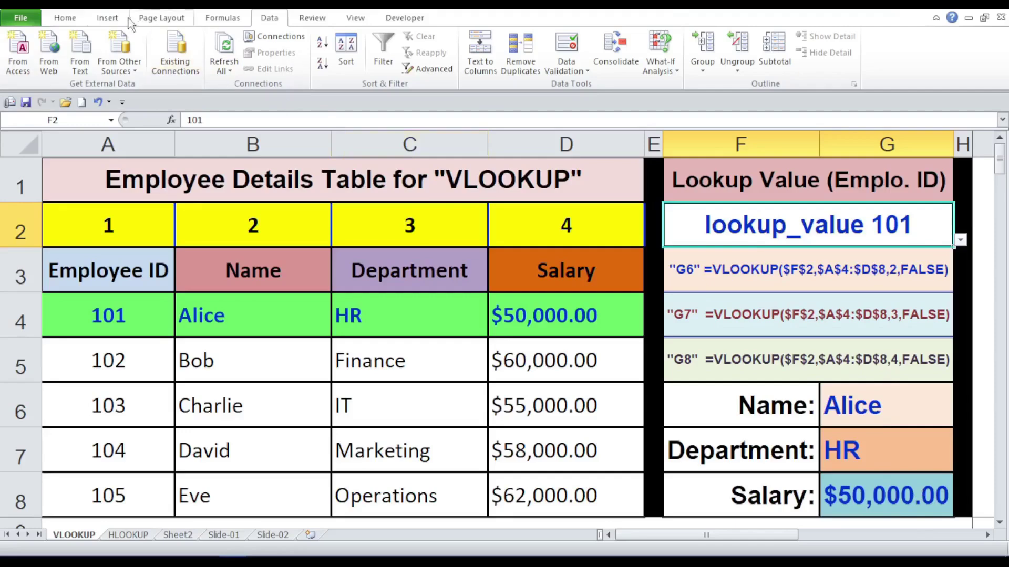
pyautogui.click(919, 489)
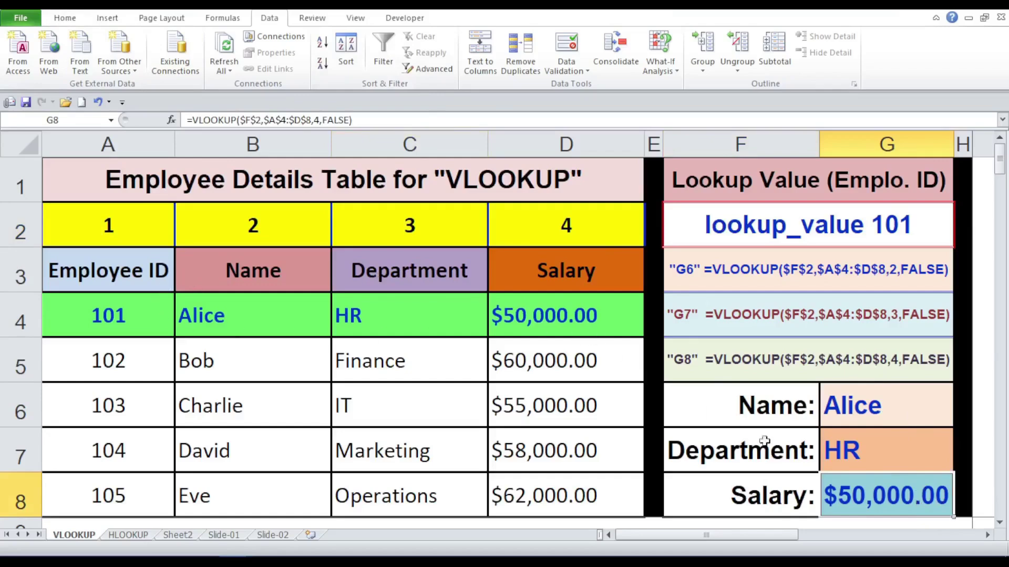
# Choose employee ID 102 in the F2 drop-down and check the department and salary formulas in G7 and G8.
pyautogui.click(917, 226)
pyautogui.click(959, 242)
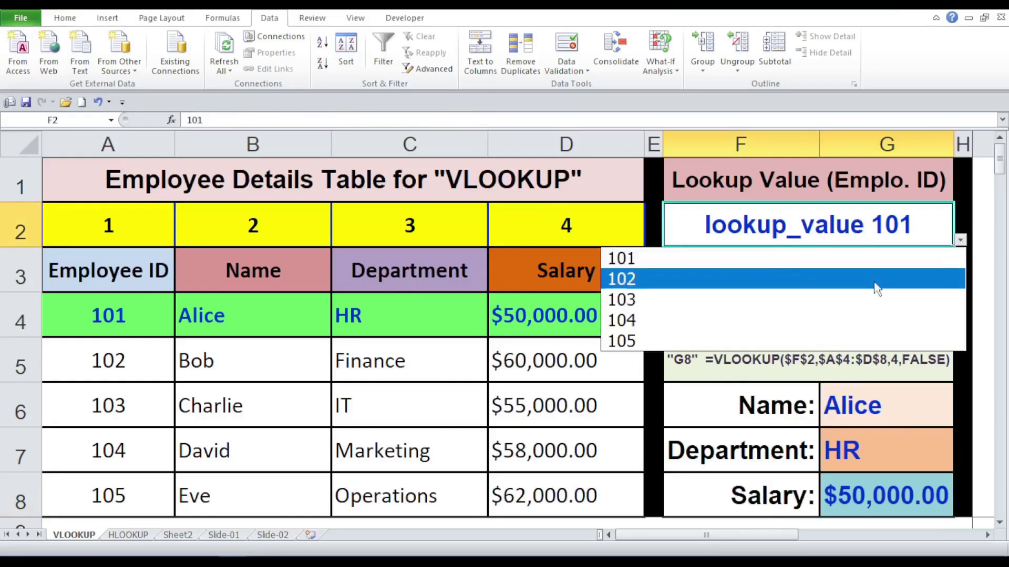
pyautogui.click(876, 279)
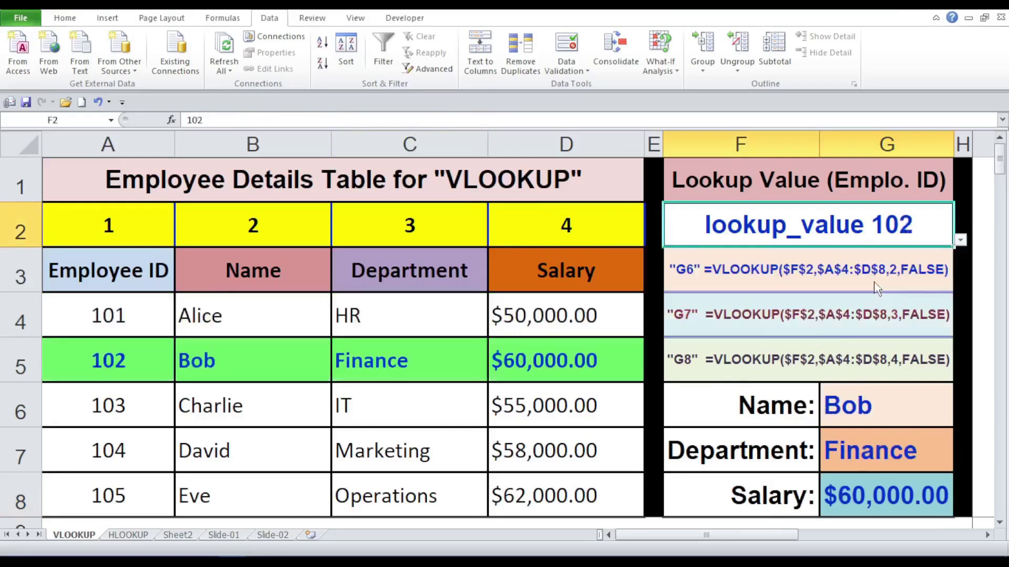
pyautogui.click(877, 450)
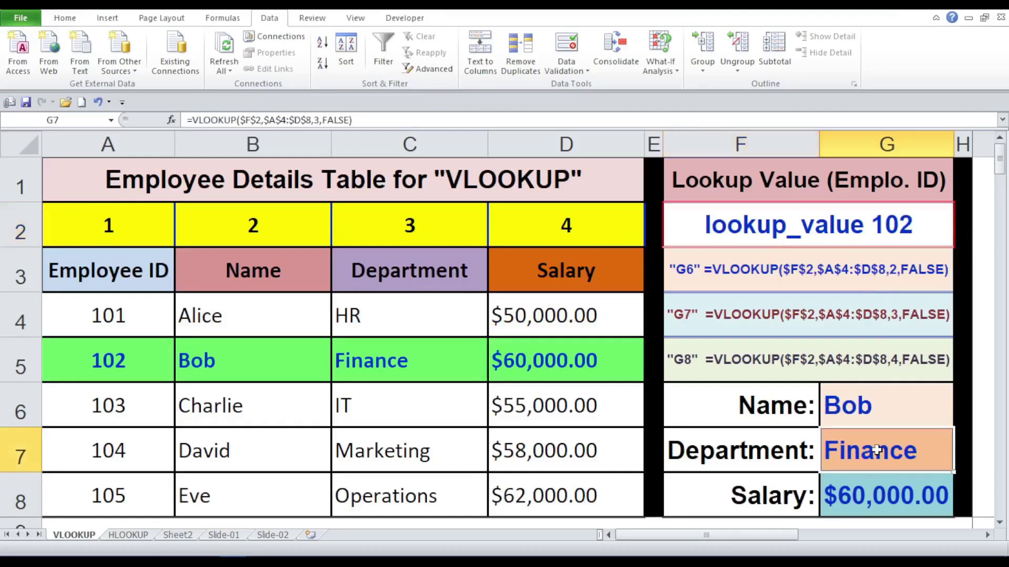
pyautogui.click(868, 495)
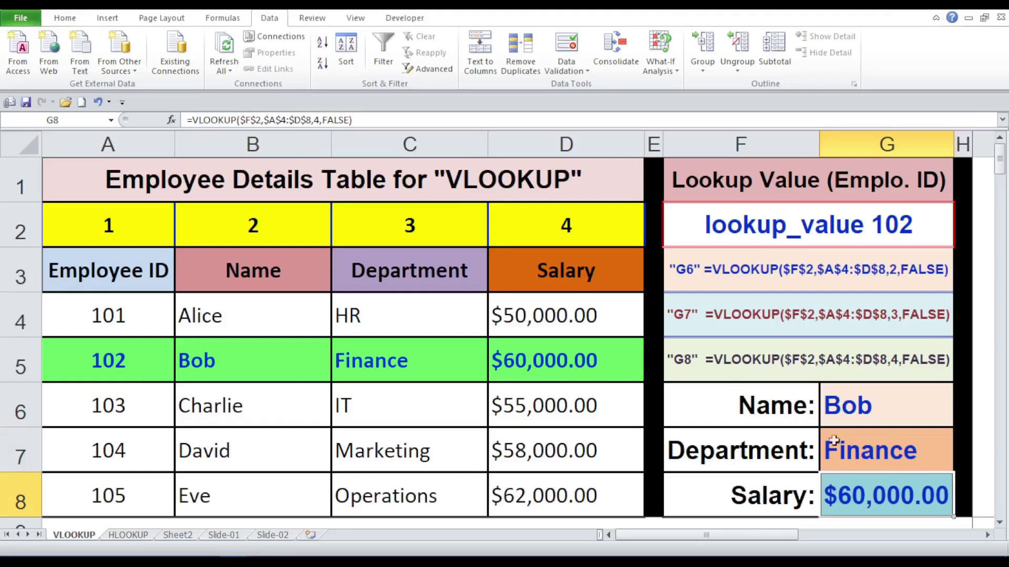
# Choose employee ID 103 in the F2 drop-down to test the lookup formulas.
pyautogui.click(936, 233)
pyautogui.click(960, 240)
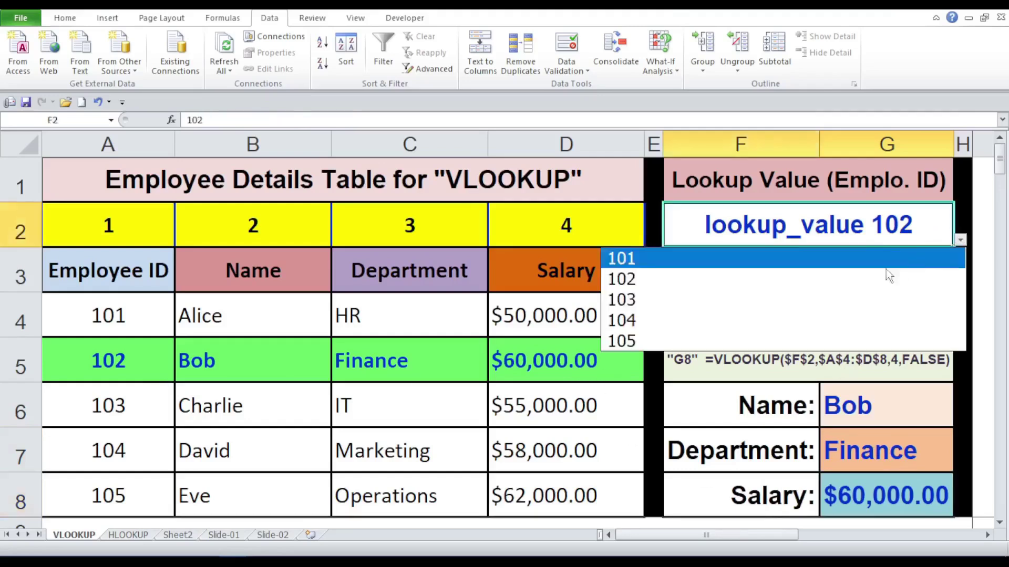
pyautogui.click(875, 299)
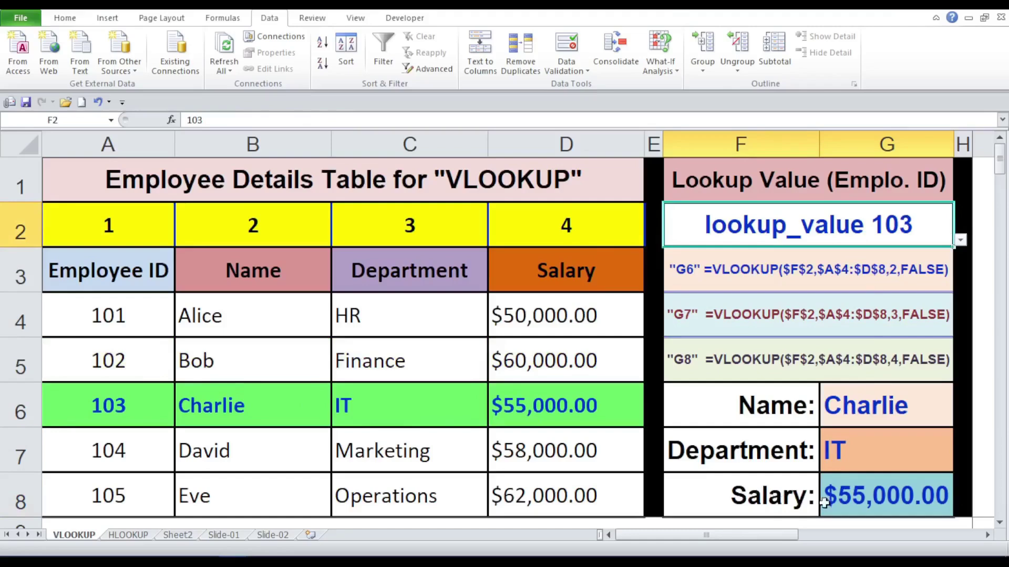
# Choose employee ID 104 in F2 and compare the results with the name, department and salary in table row 7.
pyautogui.click(959, 240)
pyautogui.click(857, 321)
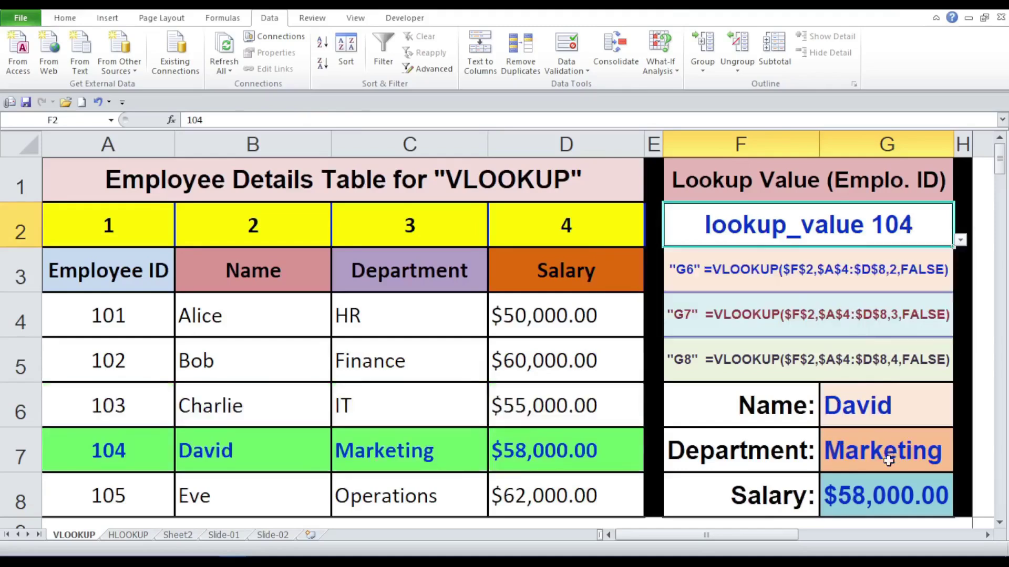
pyautogui.click(222, 458)
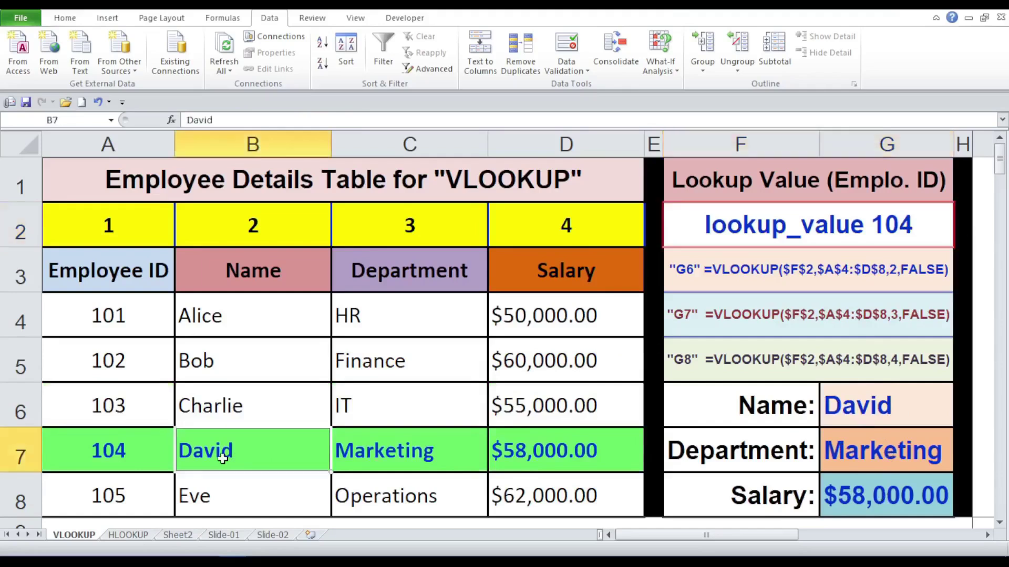
pyautogui.click(409, 457)
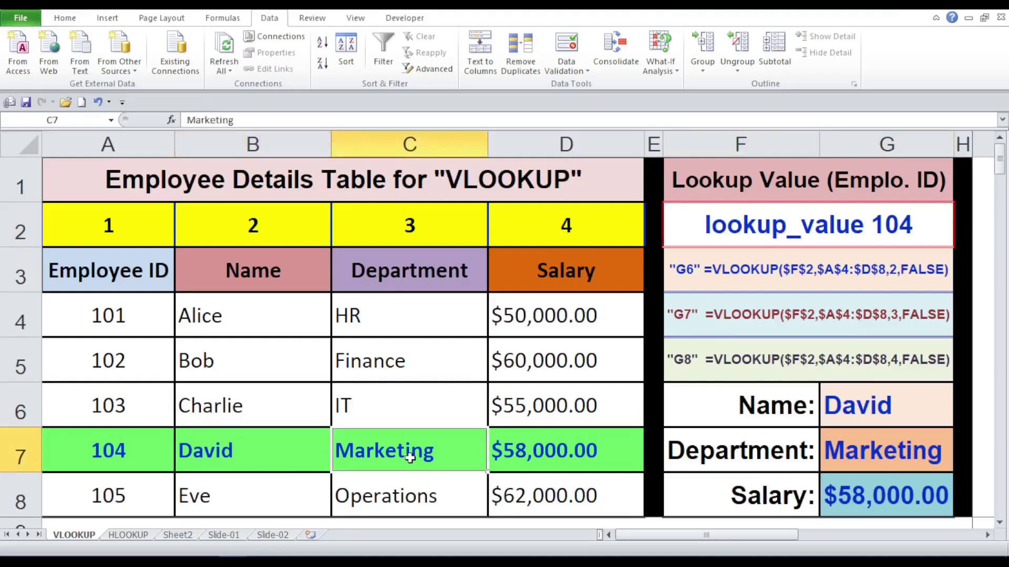
pyautogui.click(549, 455)
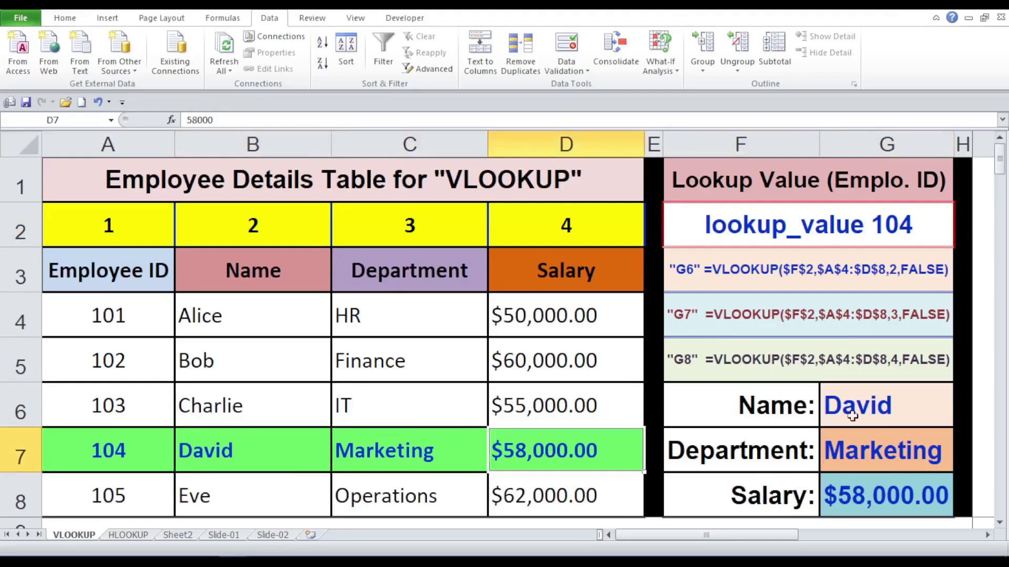
# Choose employee ID 105 in F2 and compare the results with the name, department and salary in table row 8.
pyautogui.click(936, 218)
pyautogui.click(960, 240)
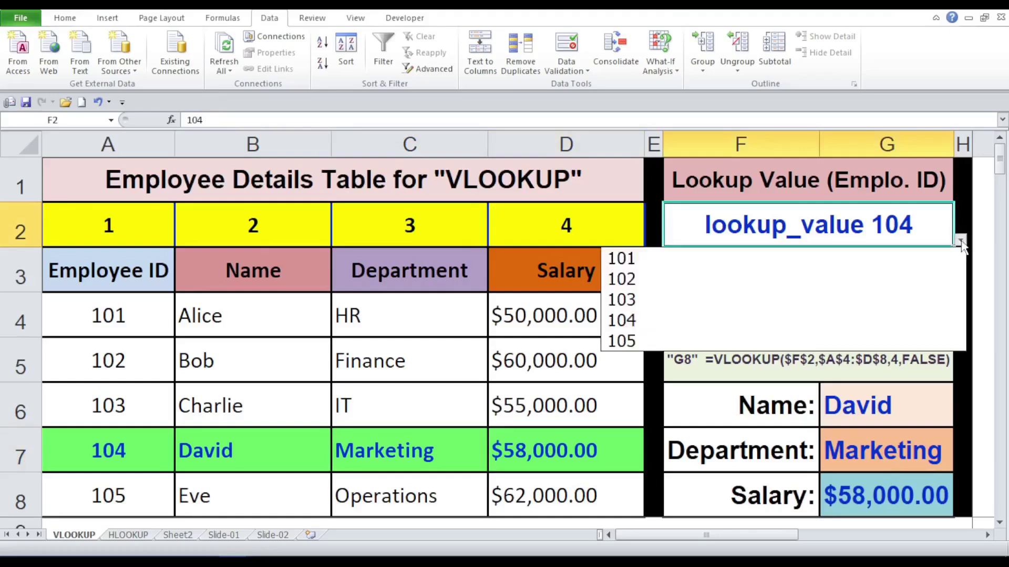
pyautogui.click(840, 340)
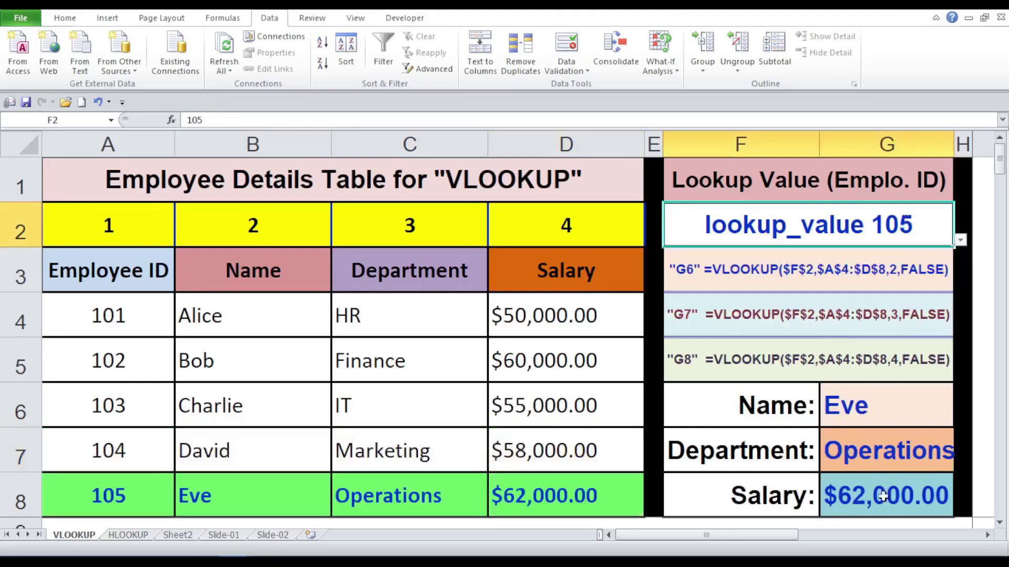
pyautogui.click(238, 483)
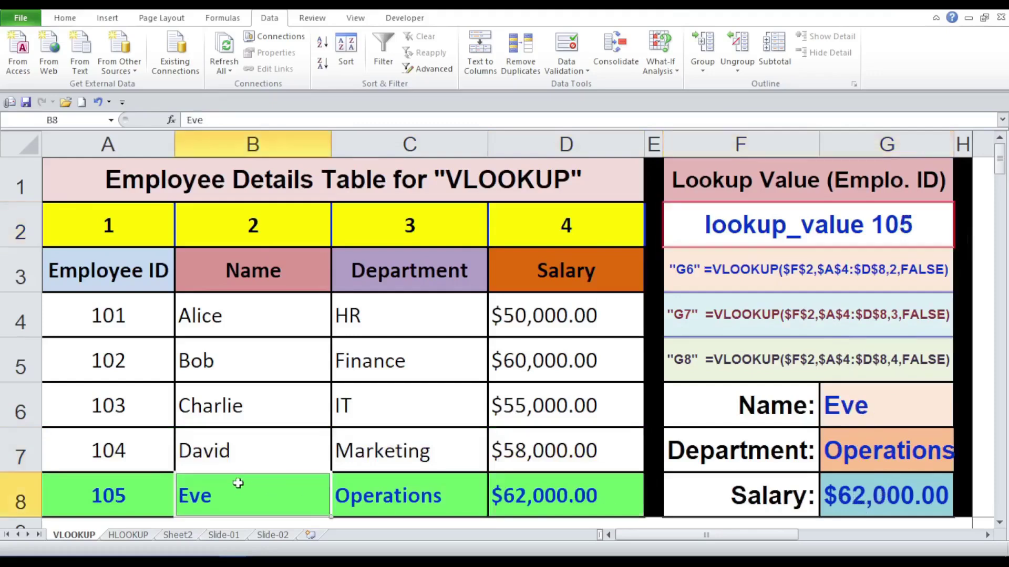
pyautogui.click(394, 489)
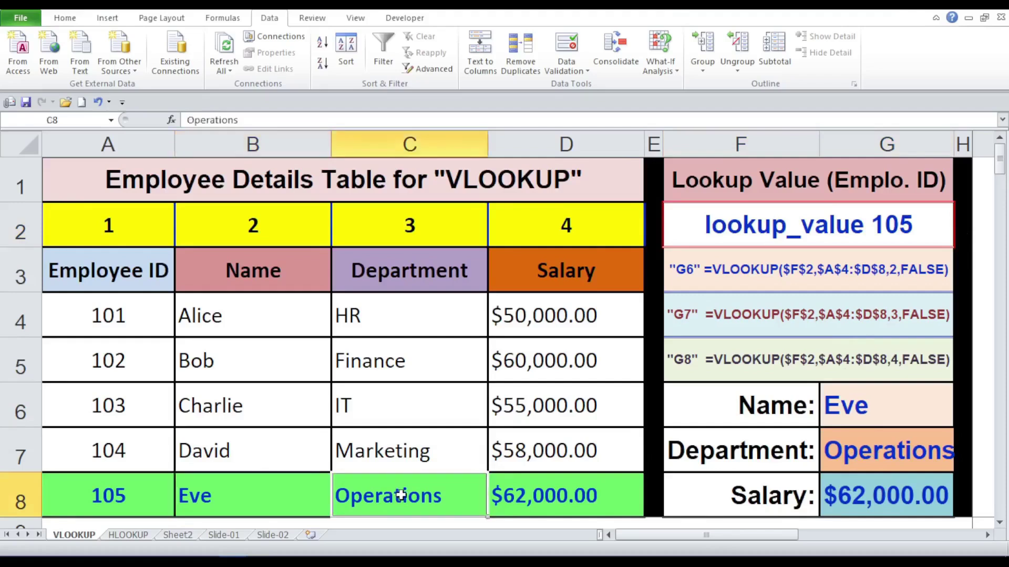
pyautogui.click(558, 497)
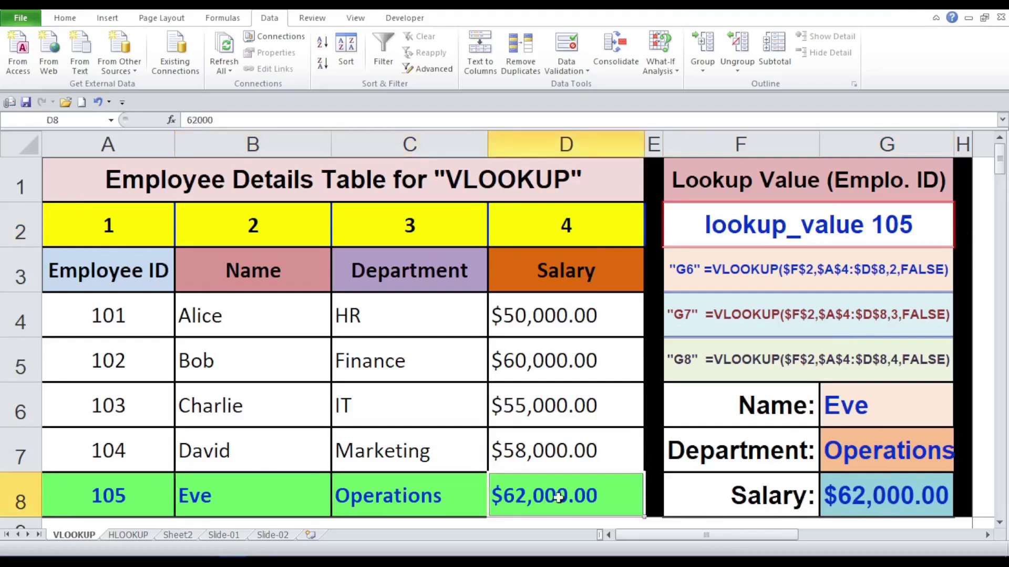
pyautogui.click(652, 494)
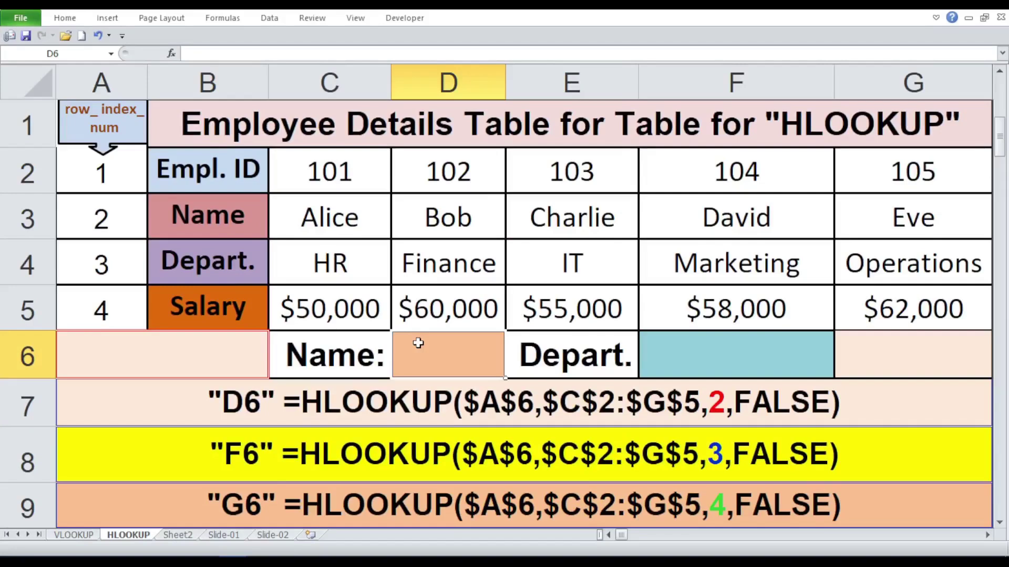
# Examine the ID, name, department and salary rows of the employee table on the HLOOKUP sheet.
pyautogui.click(431, 279)
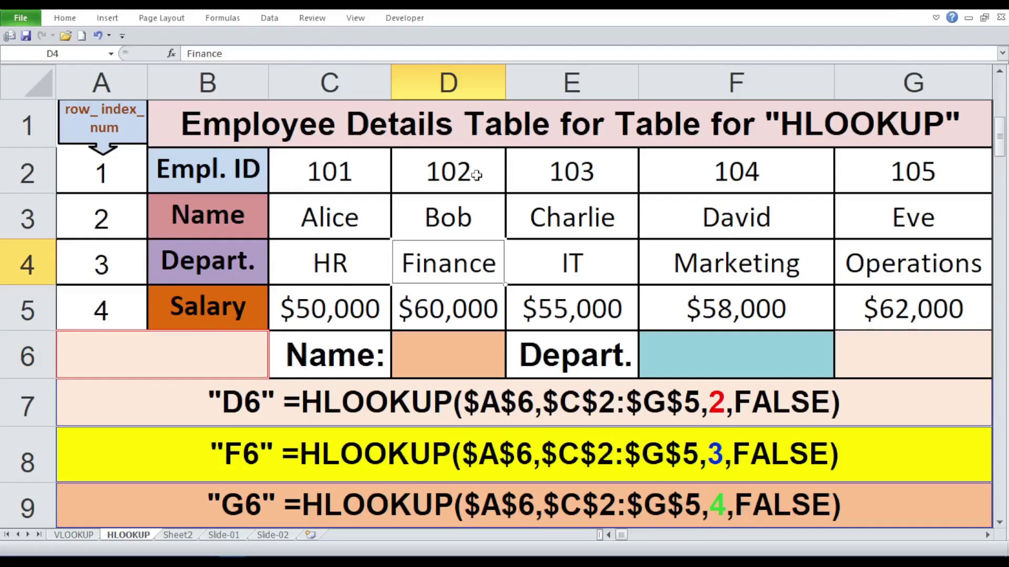
pyautogui.moveTo(924, 169); pyautogui.dragTo(870, 161)
pyautogui.click(271, 219)
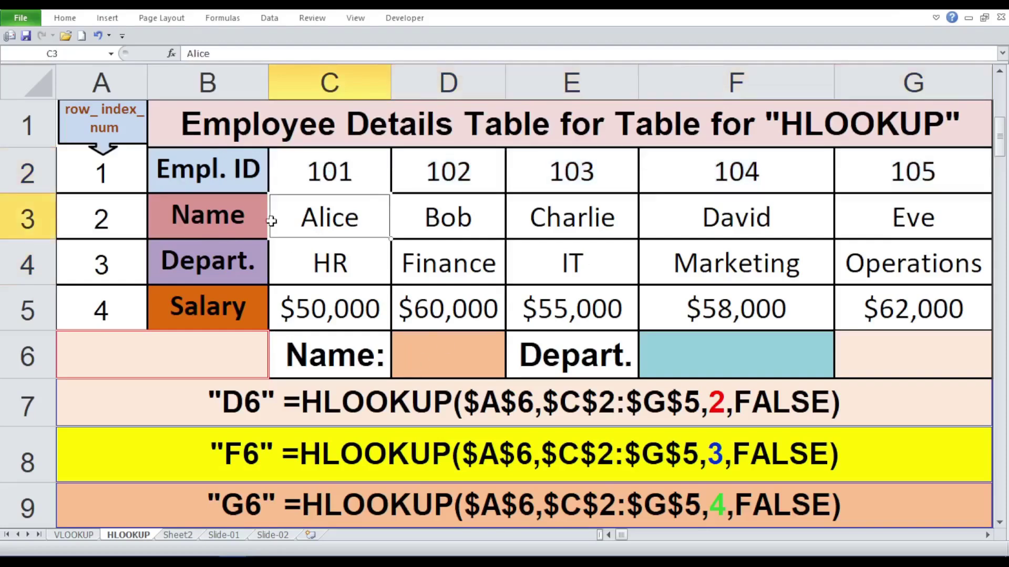
pyautogui.moveTo(312, 219); pyautogui.dragTo(889, 218)
pyautogui.moveTo(322, 267); pyautogui.dragTo(908, 259)
pyautogui.moveTo(365, 314); pyautogui.dragTo(925, 315)
pyautogui.click(259, 437)
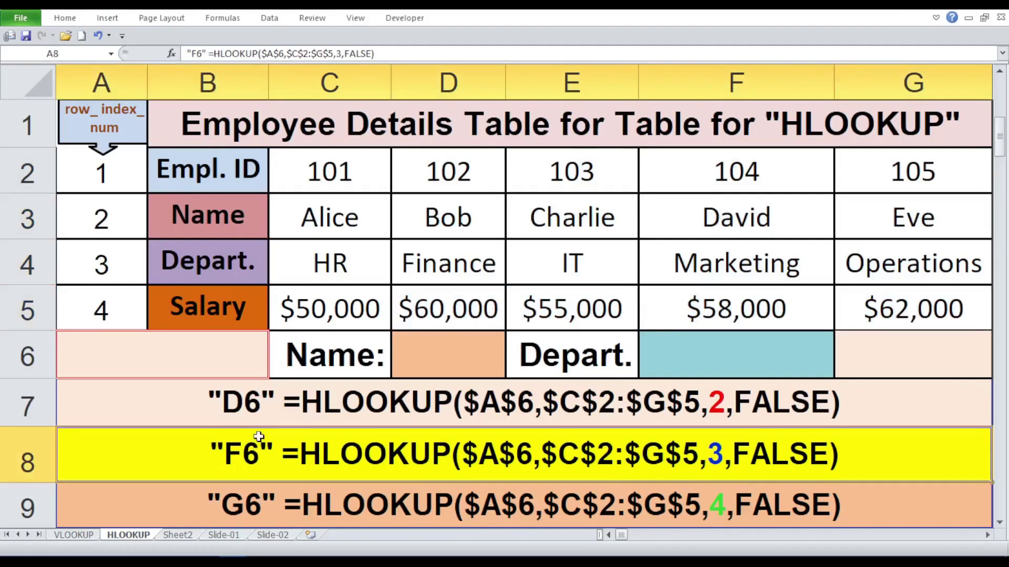
# Examine the row index numbers in column A and the employee IDs offered by the A6 drop-down.
pyautogui.click(98, 171)
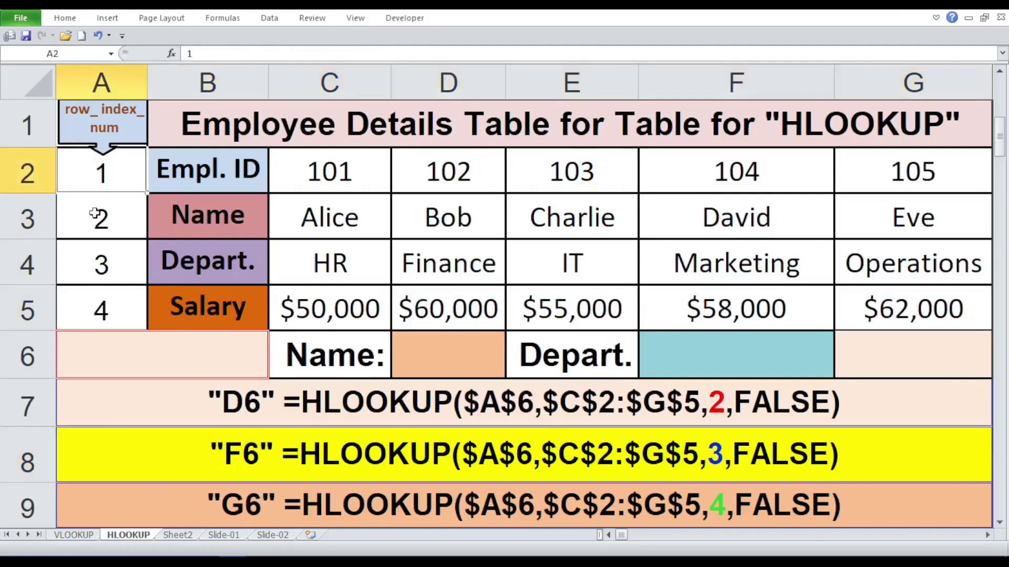
pyautogui.click(98, 283)
pyautogui.click(100, 318)
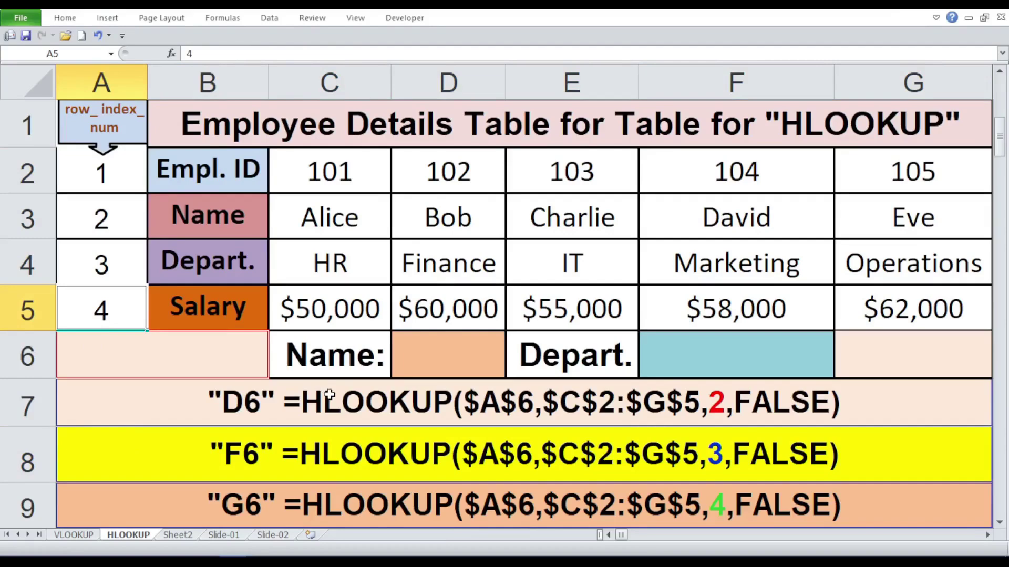
pyautogui.click(221, 349)
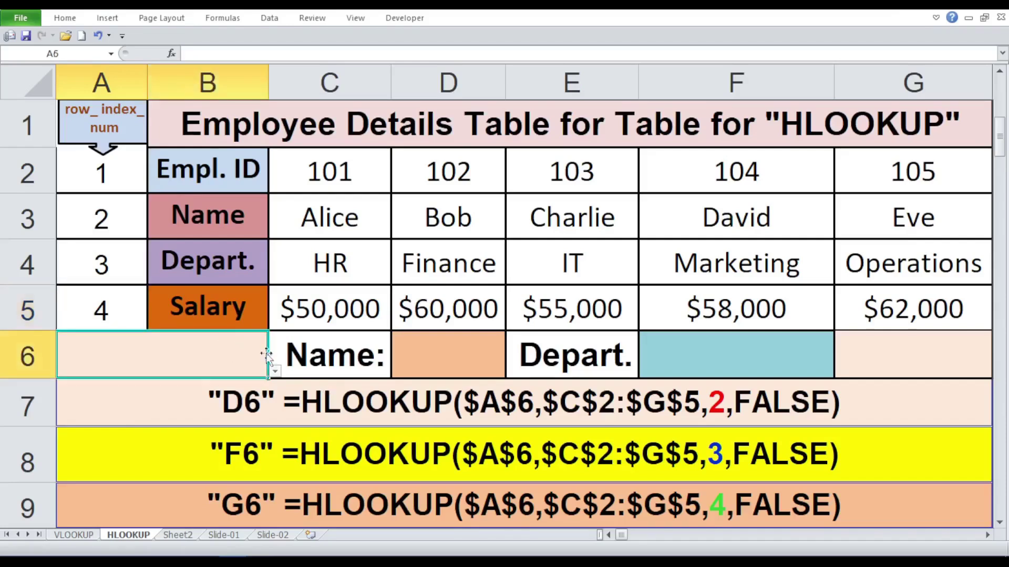
pyautogui.click(275, 372)
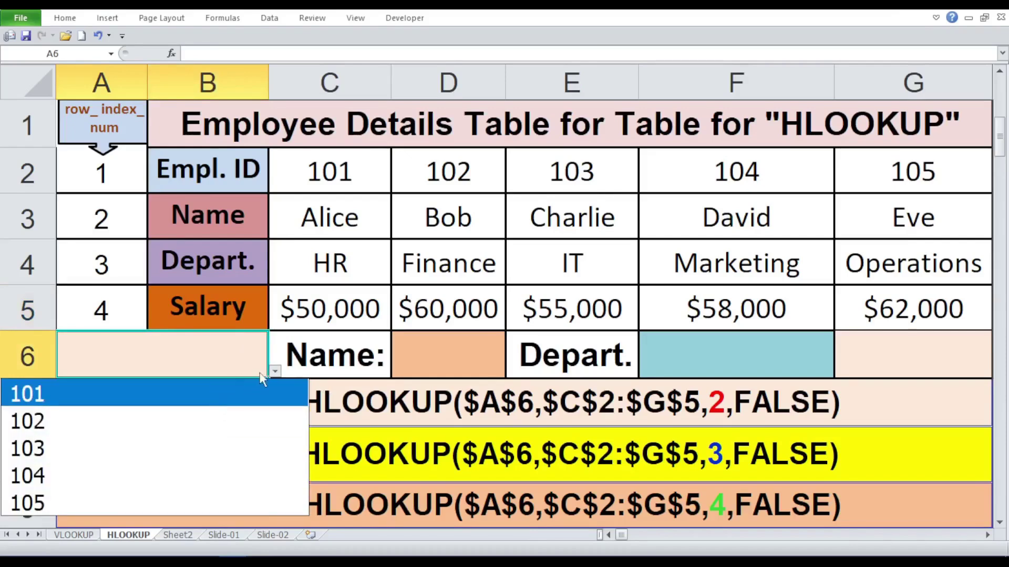
pyautogui.click(264, 351)
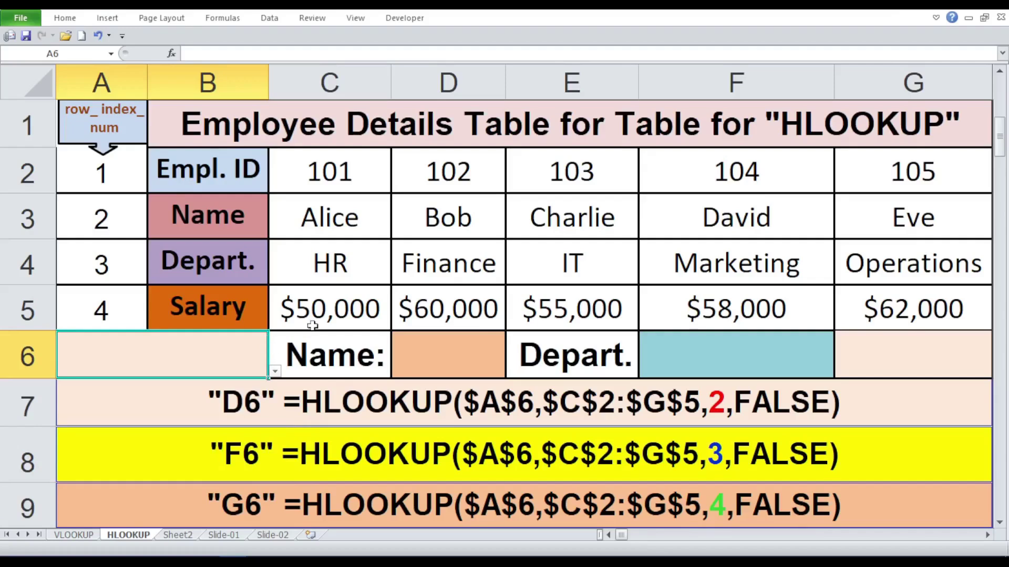
# Copy the formula =HLOOKUP($A$6,$C$2:$G$5,2,FALSE) from the note in A7 and enter it in the Name cell D6.
pyautogui.doubleClick(302, 402)
pyautogui.moveTo(835, 402); pyautogui.dragTo(284, 402)
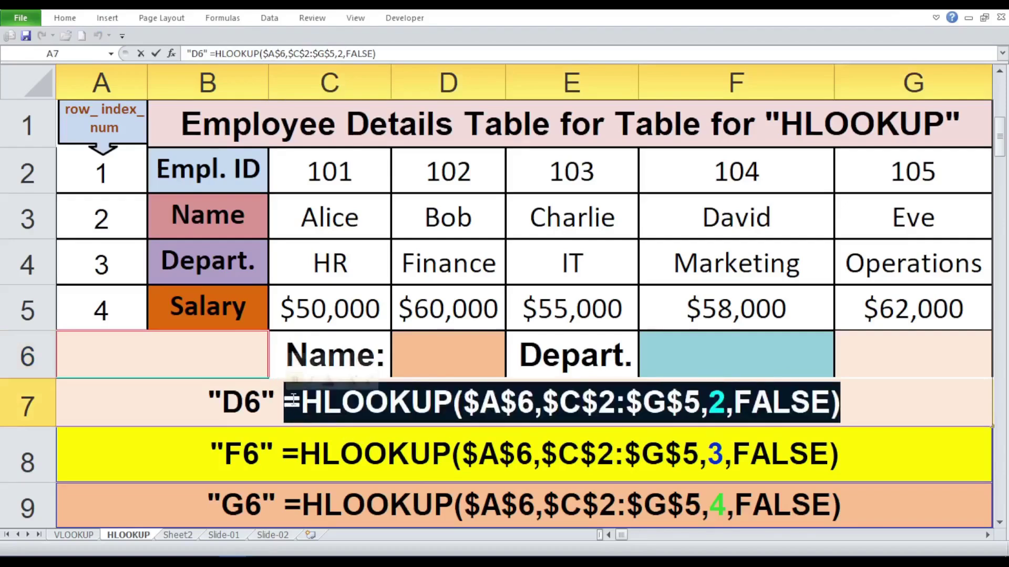
pyautogui.rightClick(297, 398)
pyautogui.click(328, 422)
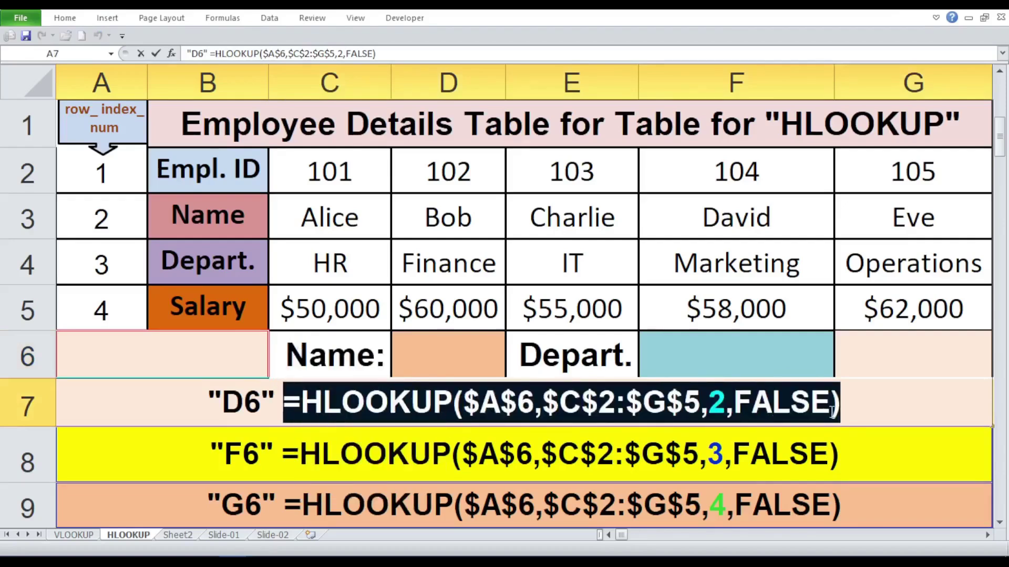
pyautogui.click(878, 397)
pyautogui.click(418, 365)
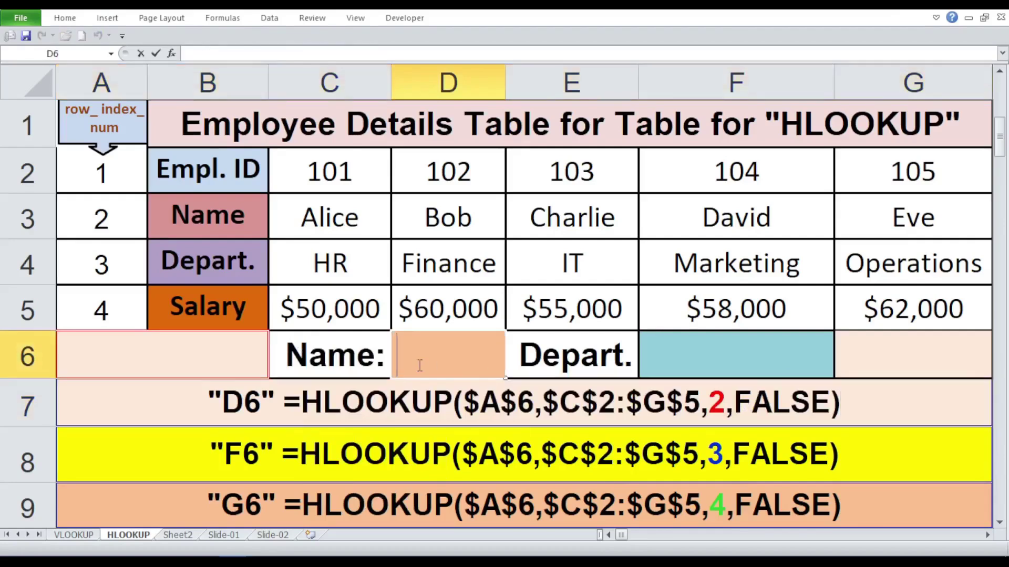
pyautogui.rightClick(419, 366)
pyautogui.click(449, 423)
pyautogui.press('F2')
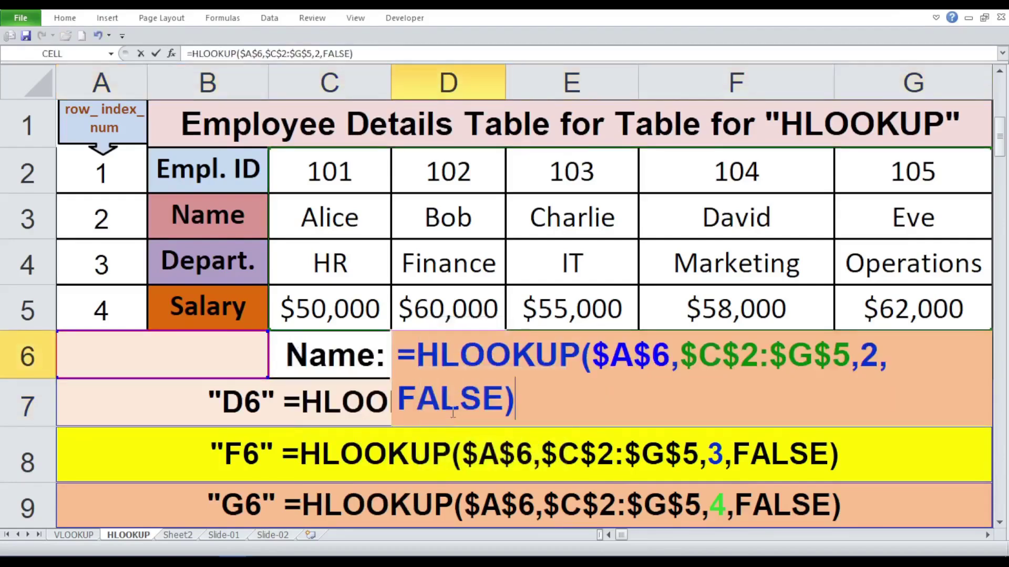
pyautogui.press('Return')
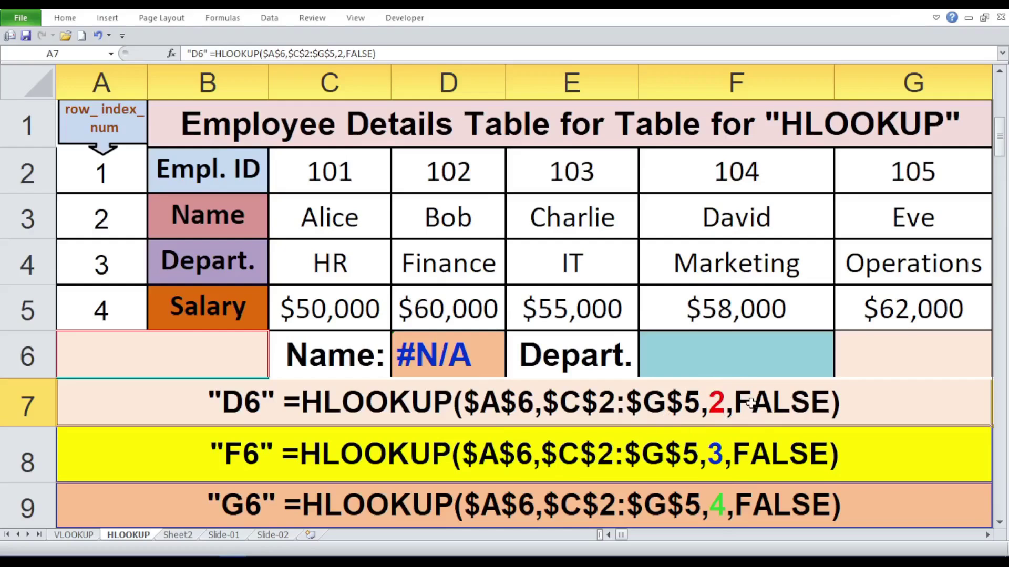
# Copy the formula =HLOOKUP($A$6,$C$2:$G$5,3,FALSE) from the note in A8 and enter it in the department cell F6.
pyautogui.doubleClick(840, 456)
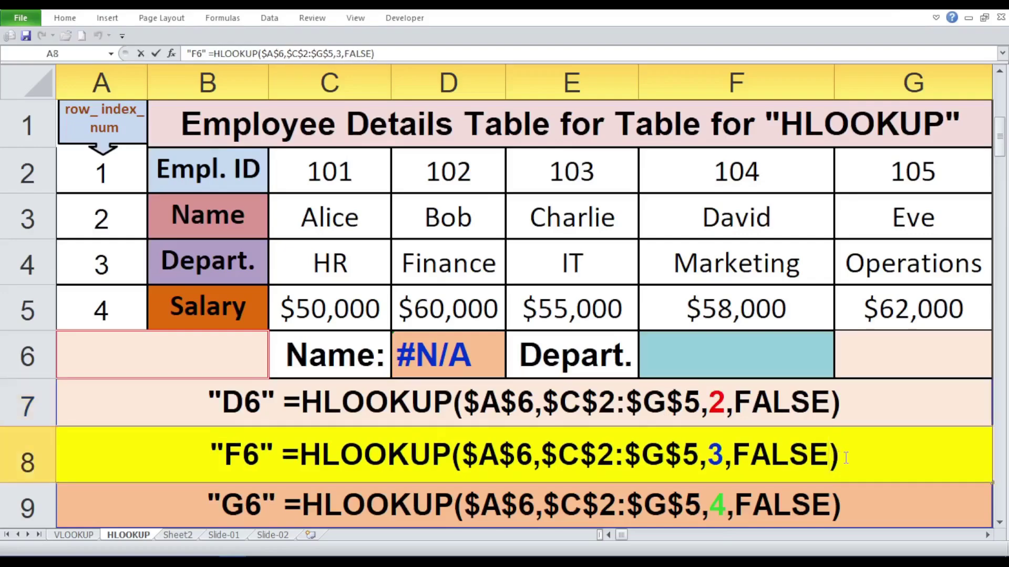
pyautogui.moveTo(846, 457); pyautogui.dragTo(283, 457)
pyautogui.rightClick(305, 467)
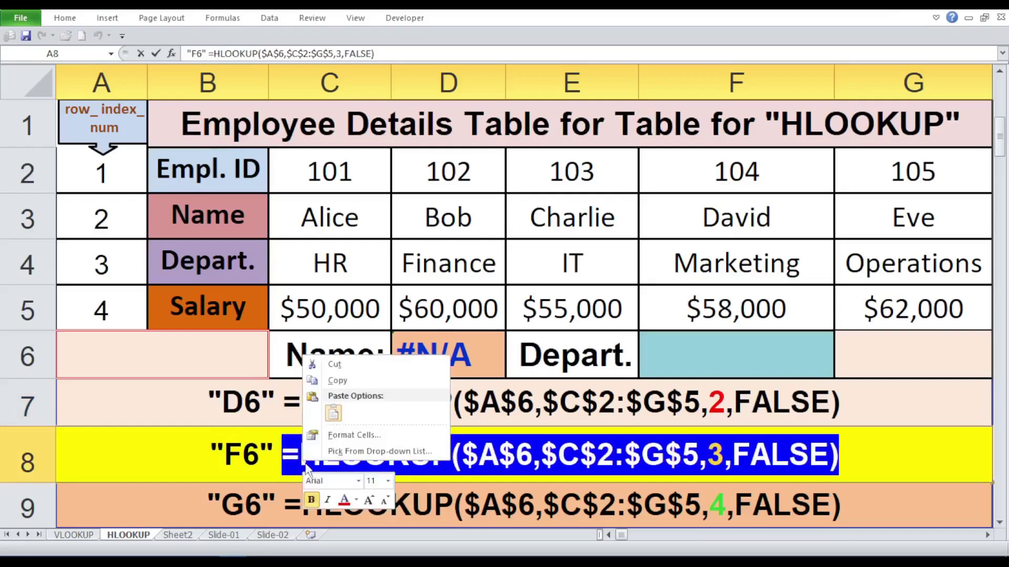
pyautogui.click(338, 380)
pyautogui.click(715, 354)
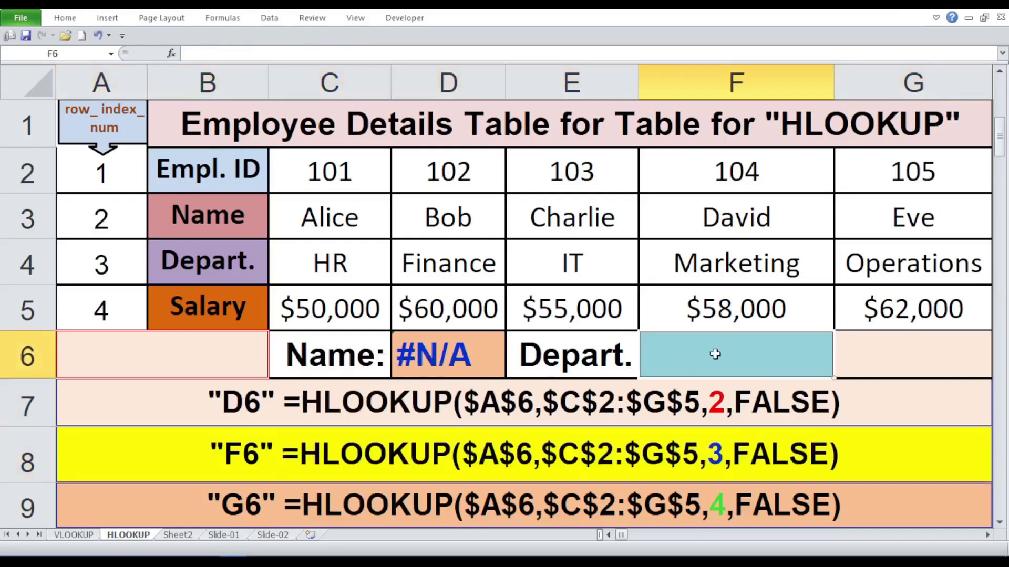
pyautogui.doubleClick(715, 354)
pyautogui.rightClick(715, 354)
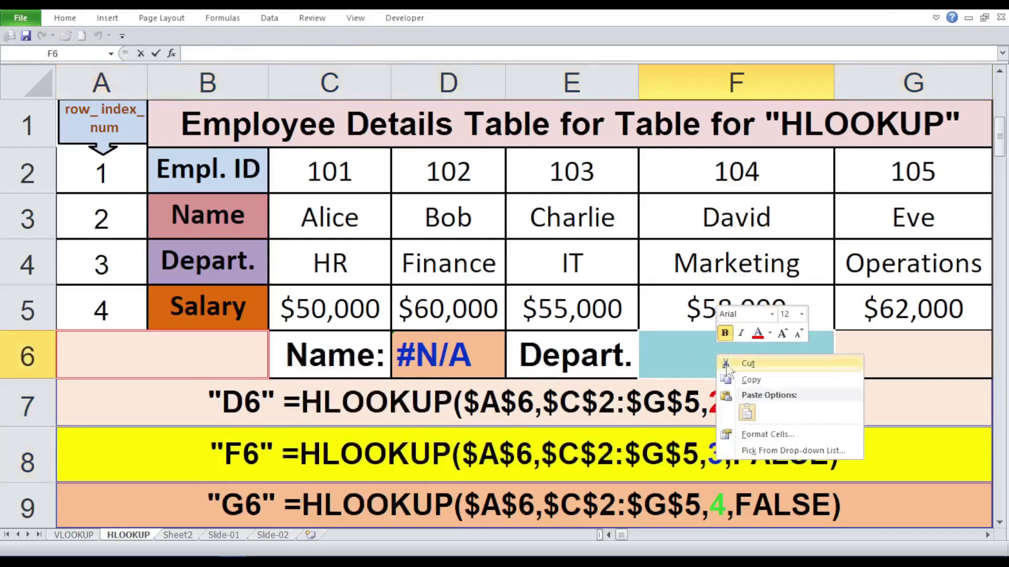
pyautogui.click(748, 410)
pyautogui.click(747, 414)
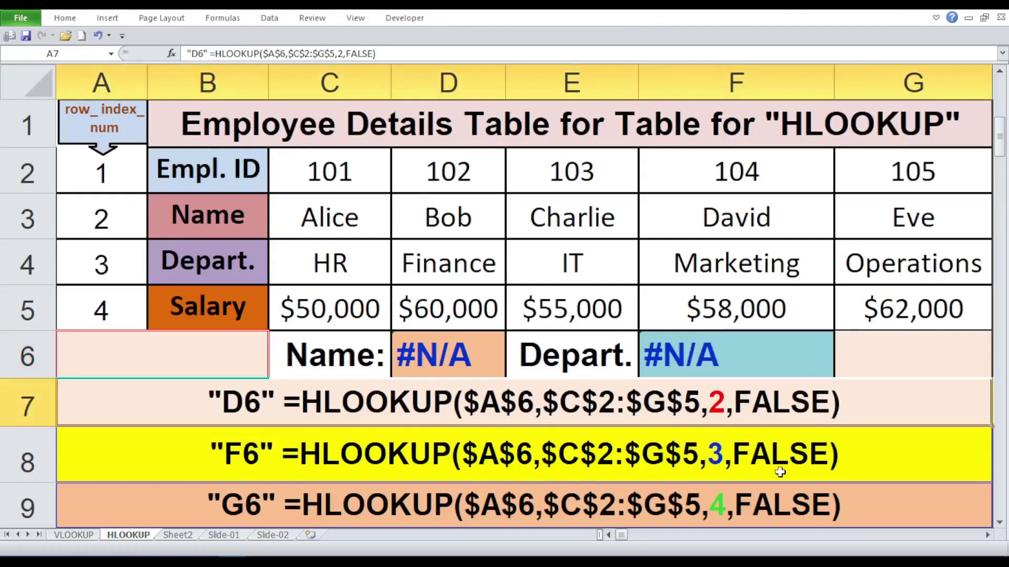
# Copy the formula =HLOOKUP($A$6,$C$2:$G$5,4,FALSE) from the note in A9 and enter it in the salary cell G6.
pyautogui.doubleClick(855, 502)
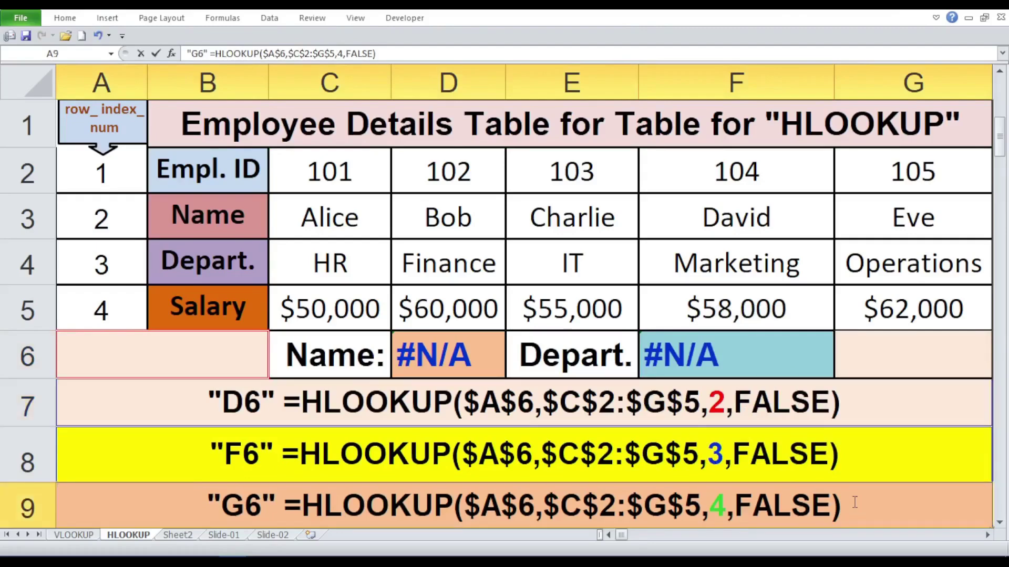
pyautogui.moveTo(855, 502); pyautogui.dragTo(282, 499)
pyautogui.rightClick(369, 505)
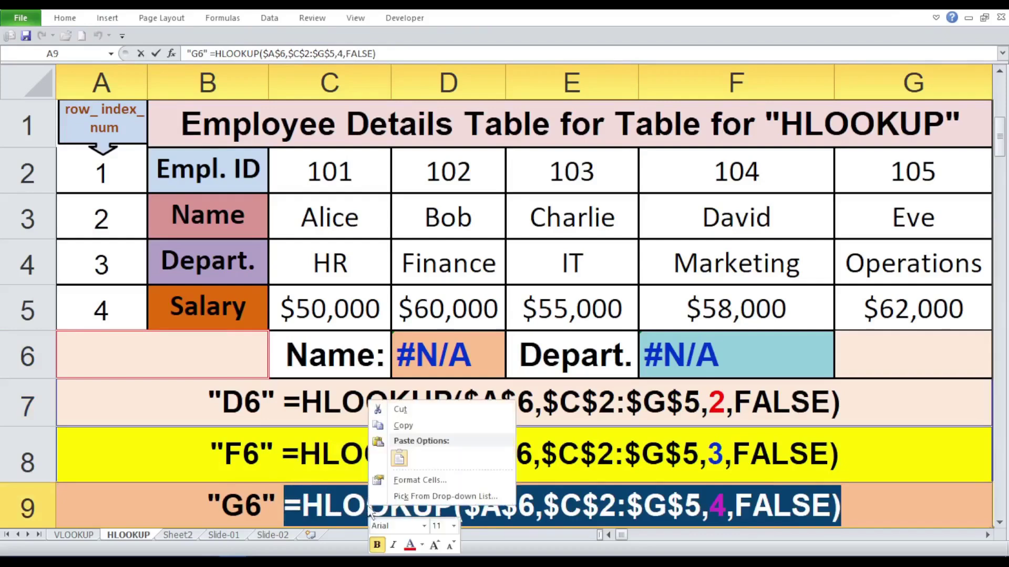
pyautogui.click(420, 426)
pyautogui.click(893, 503)
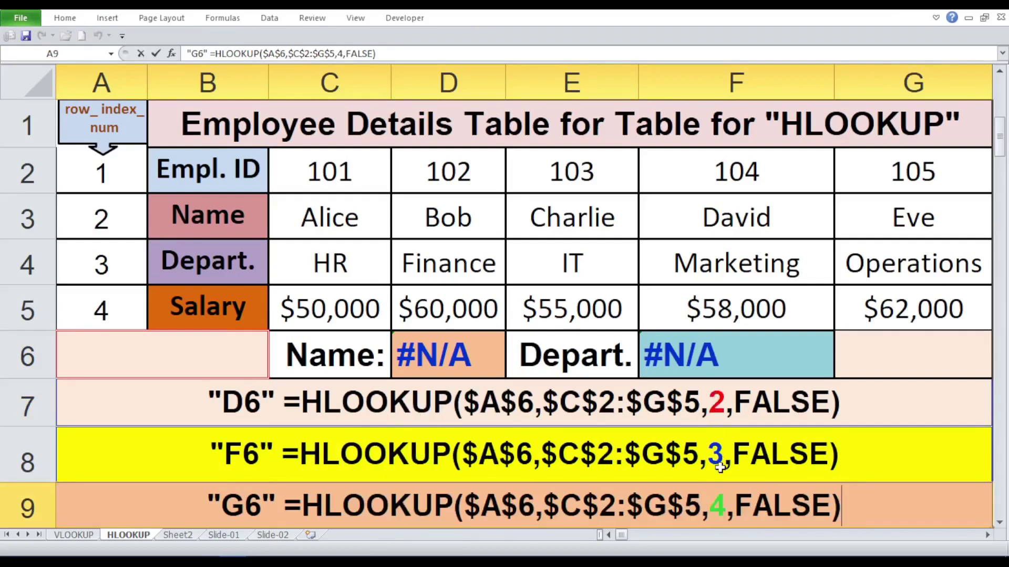
pyautogui.click(873, 360)
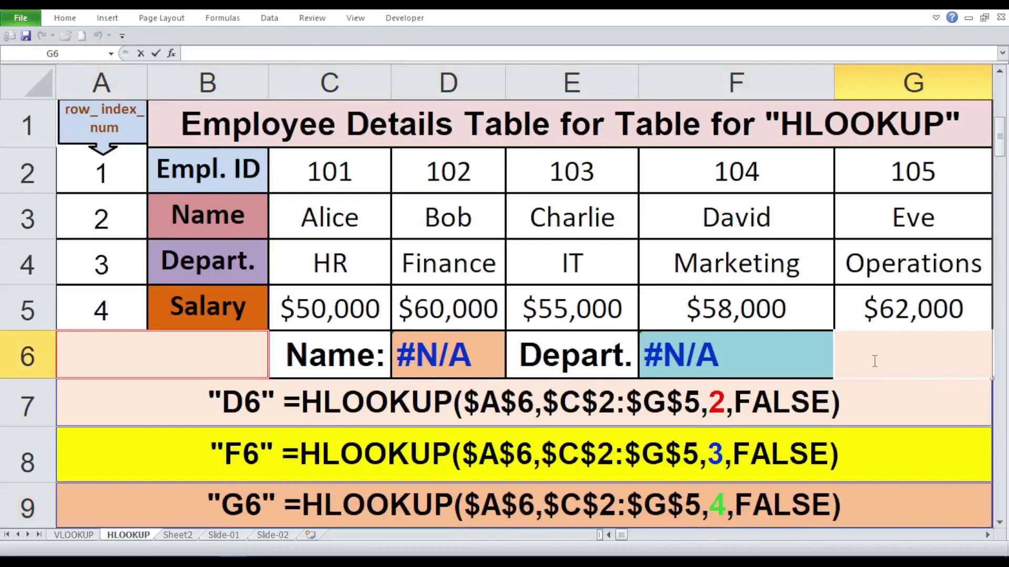
pyautogui.rightClick(875, 363)
pyautogui.click(755, 419)
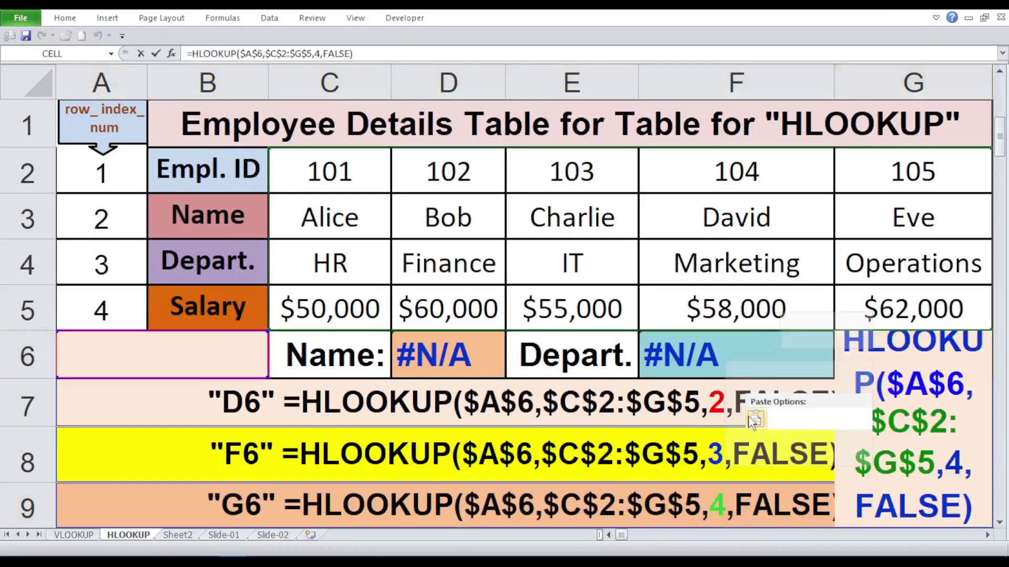
pyautogui.press('Return')
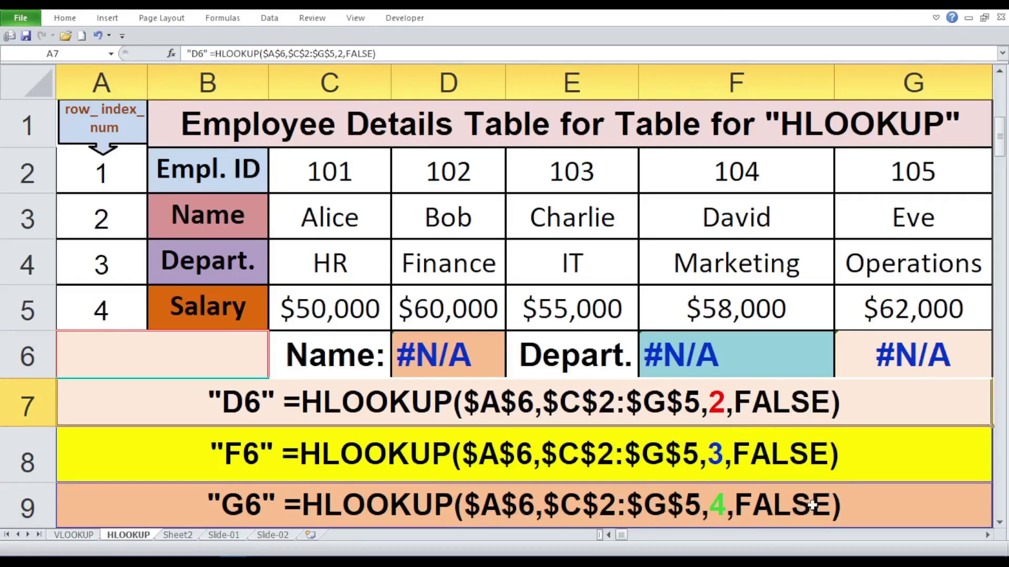
# Review the HLOOKUP formulas in D6, F6 and G6 against the formula notes below them.
pyautogui.click(903, 488)
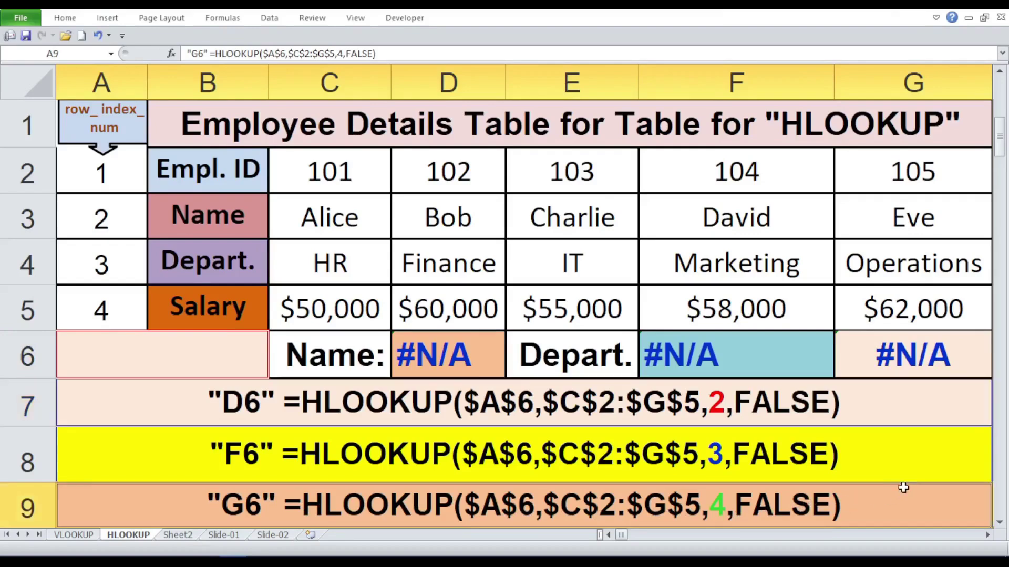
pyautogui.click(905, 351)
pyautogui.click(899, 498)
pyautogui.click(426, 361)
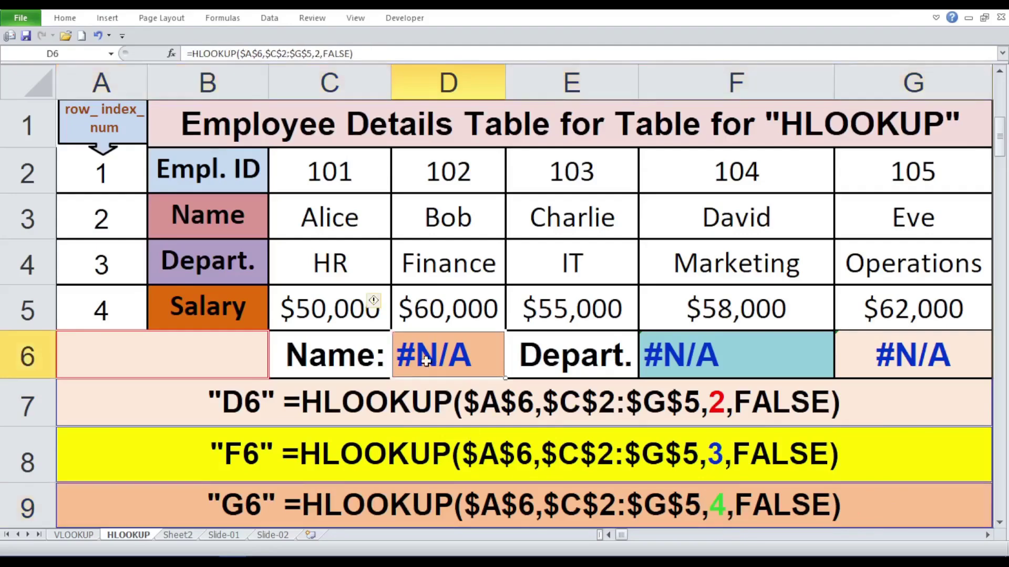
pyautogui.click(796, 350)
pyautogui.click(918, 491)
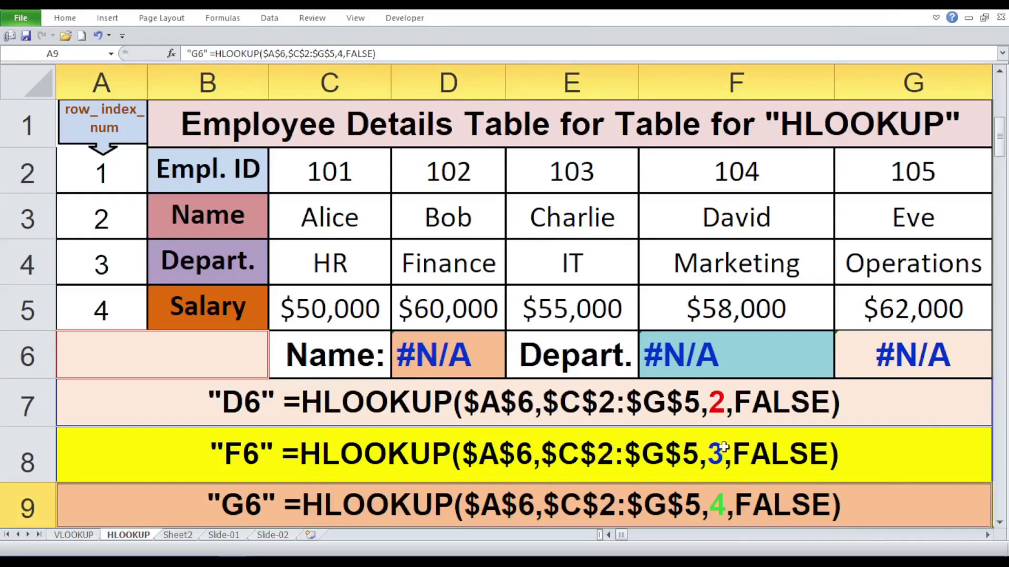
# Choose employee ID 101 in A6 and compare the name, department and salary results with table column C.
pyautogui.click(235, 341)
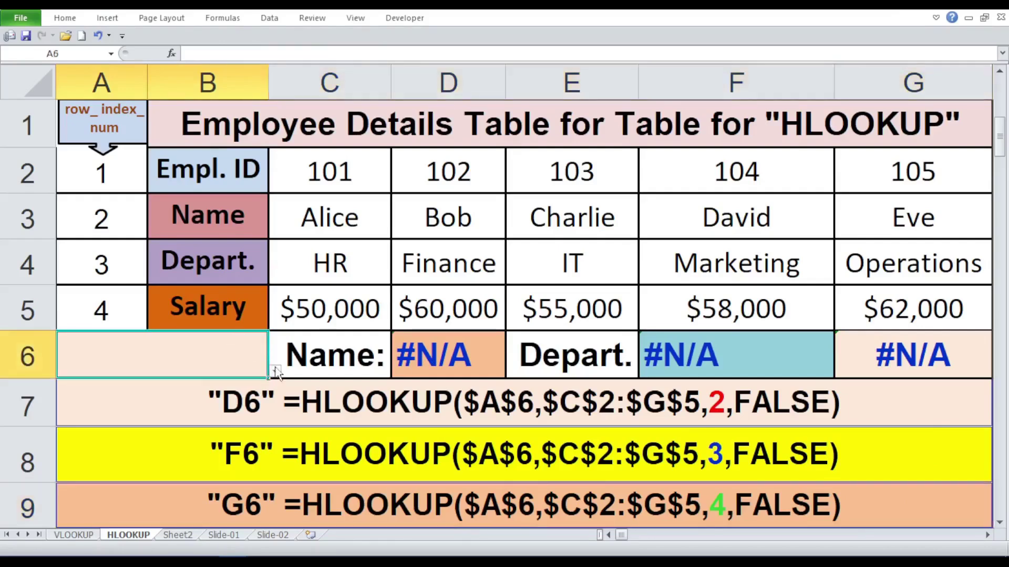
pyautogui.click(275, 371)
pyautogui.click(180, 393)
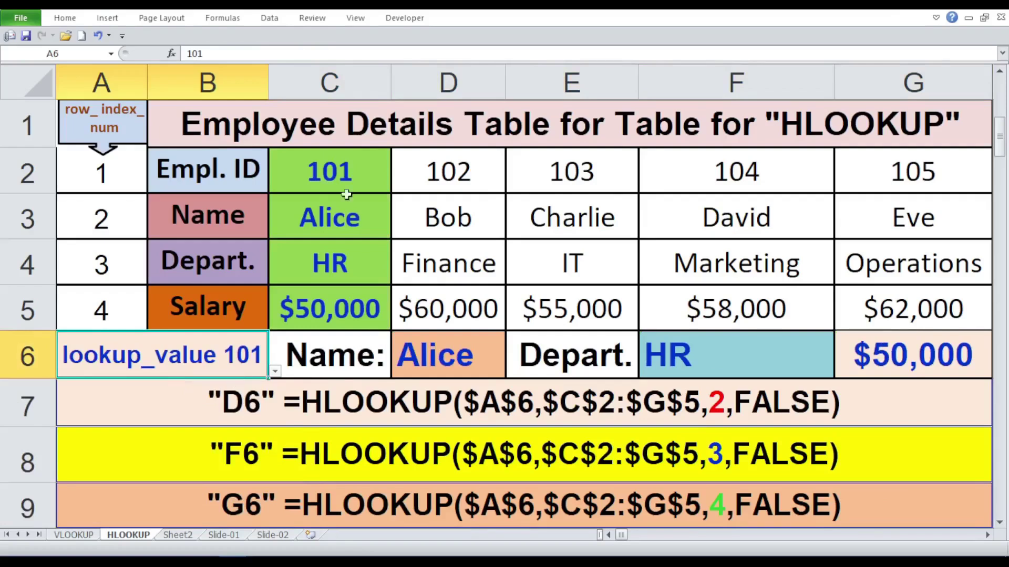
pyautogui.click(428, 342)
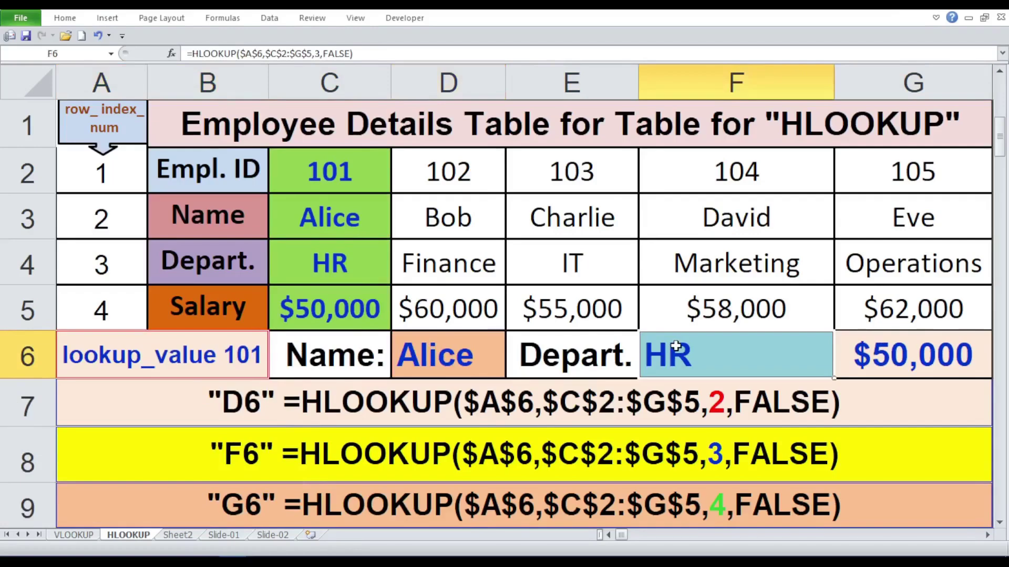
pyautogui.click(885, 351)
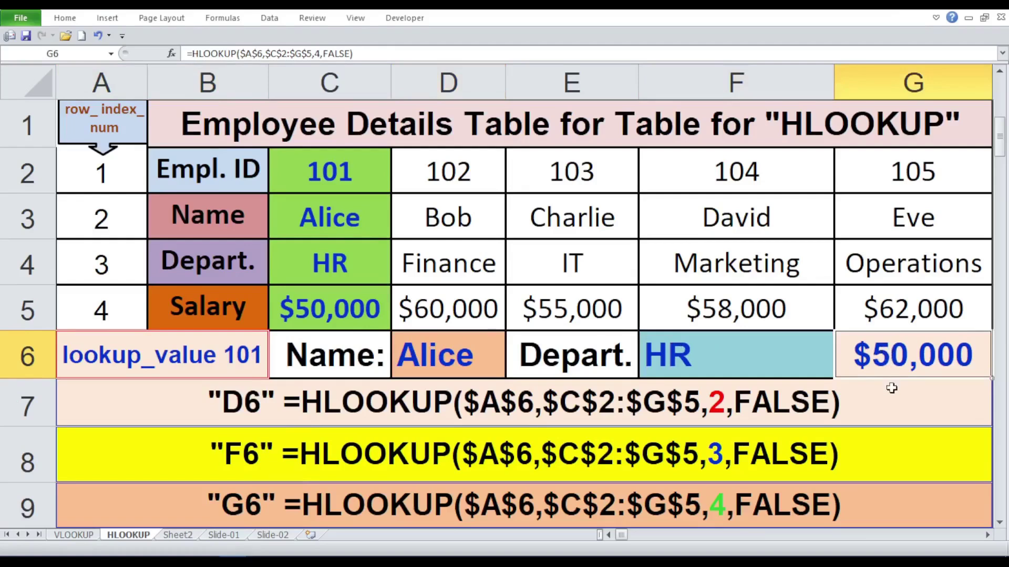
# Choose employee ID 102 in A6 and compare the name, department and salary results with table column D.
pyautogui.click(223, 354)
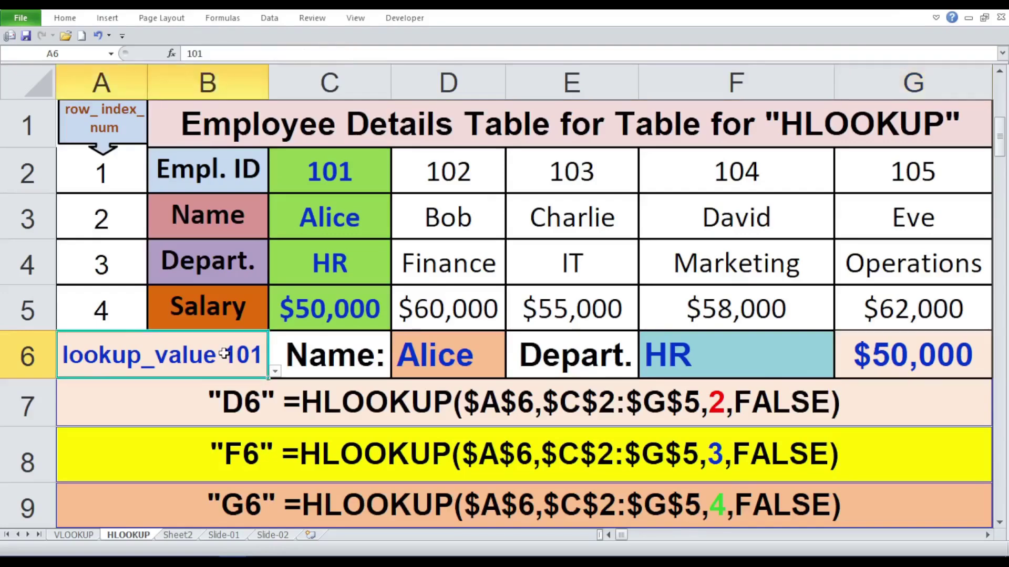
pyautogui.click(275, 374)
pyautogui.click(236, 412)
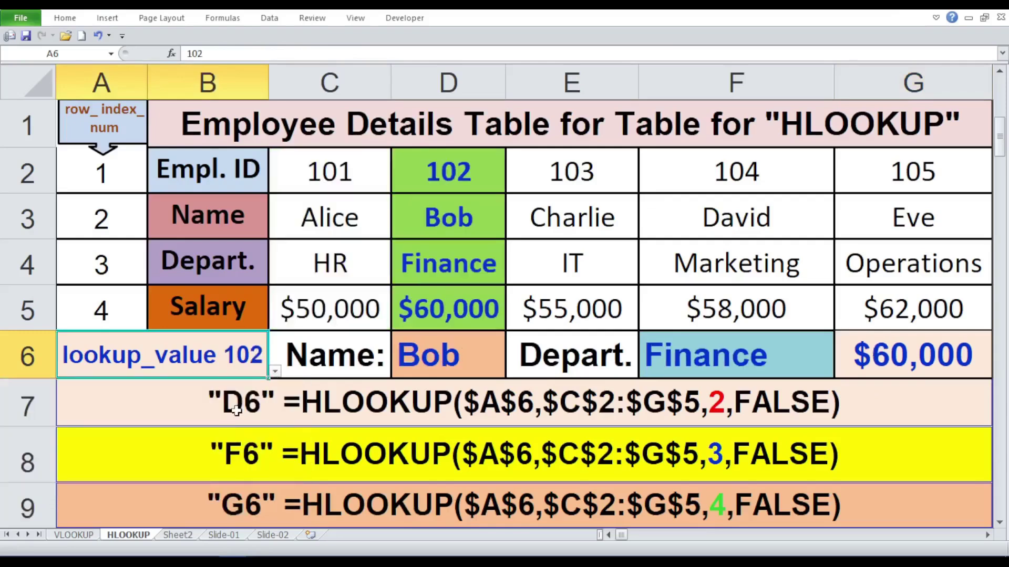
pyautogui.click(443, 363)
pyautogui.click(695, 355)
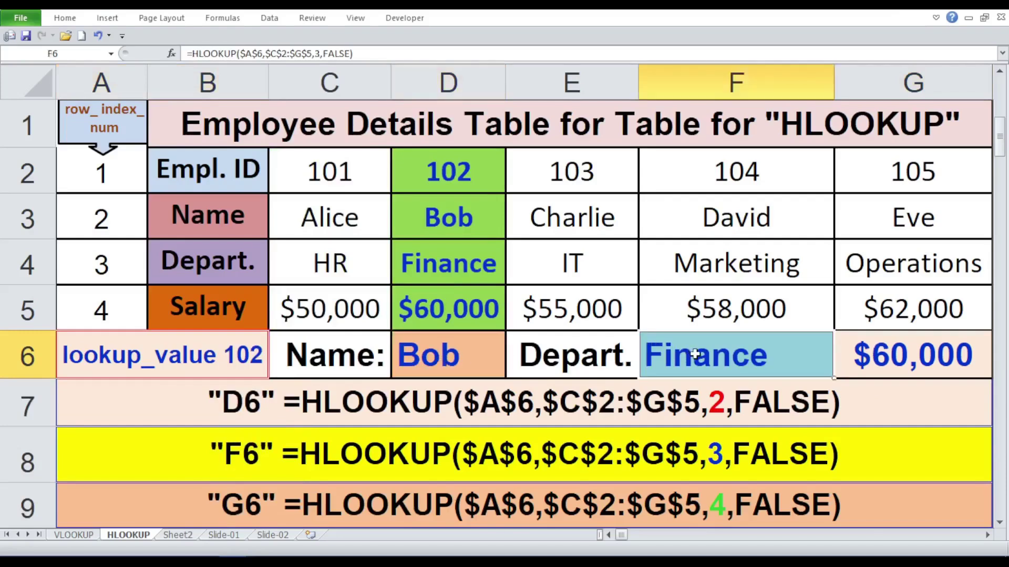
pyautogui.click(921, 360)
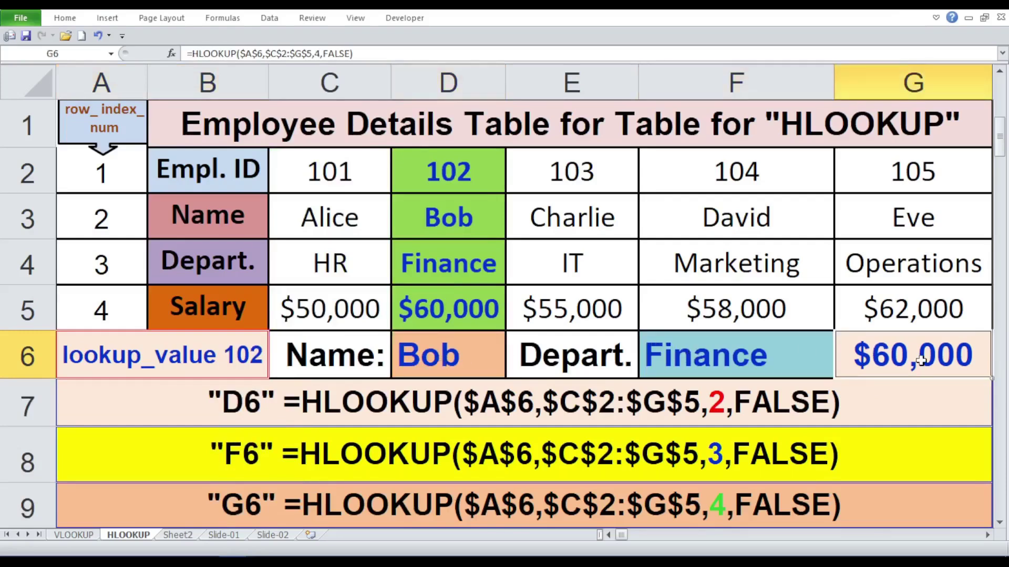
# Choose employee ID 103 in A6 and compare the name, department and salary results with table column E.
pyautogui.click(256, 359)
pyautogui.click(275, 370)
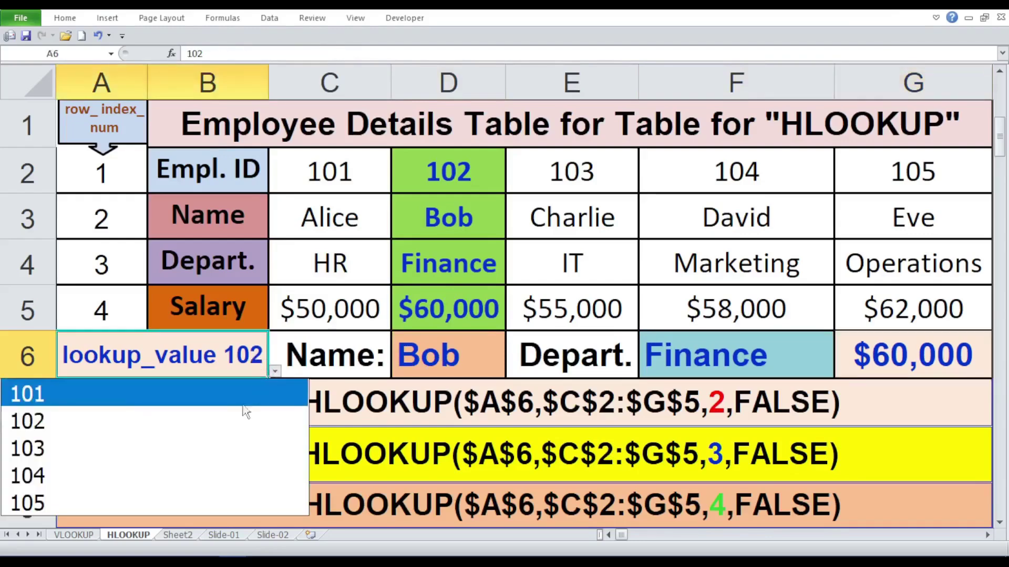
pyautogui.click(223, 450)
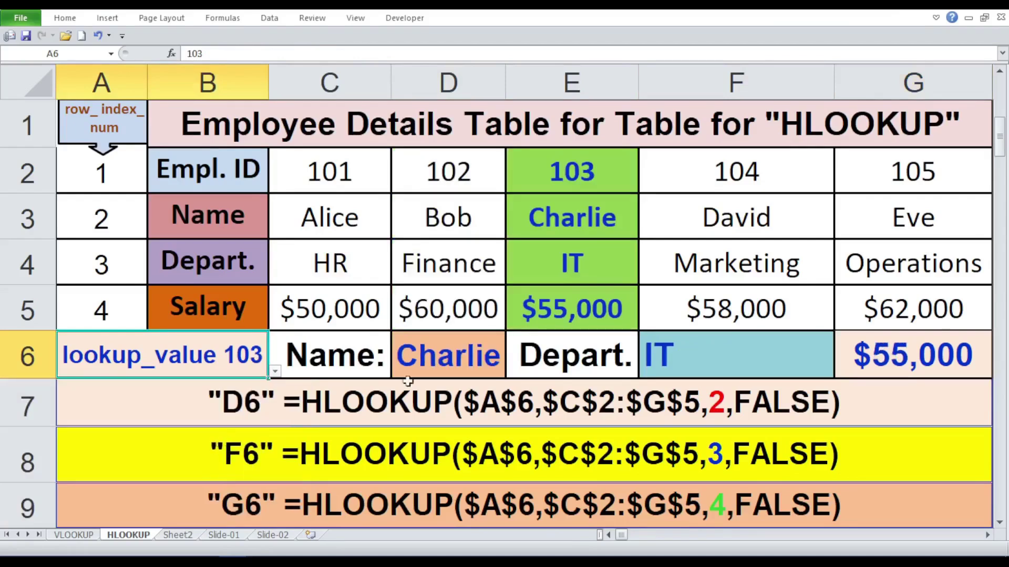
pyautogui.click(438, 362)
pyautogui.click(651, 361)
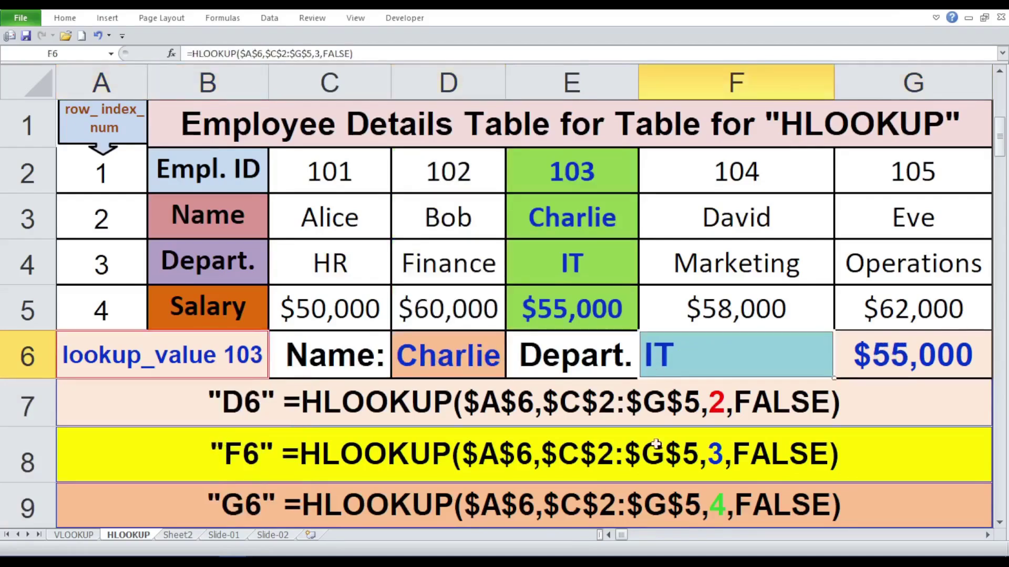
pyautogui.click(860, 361)
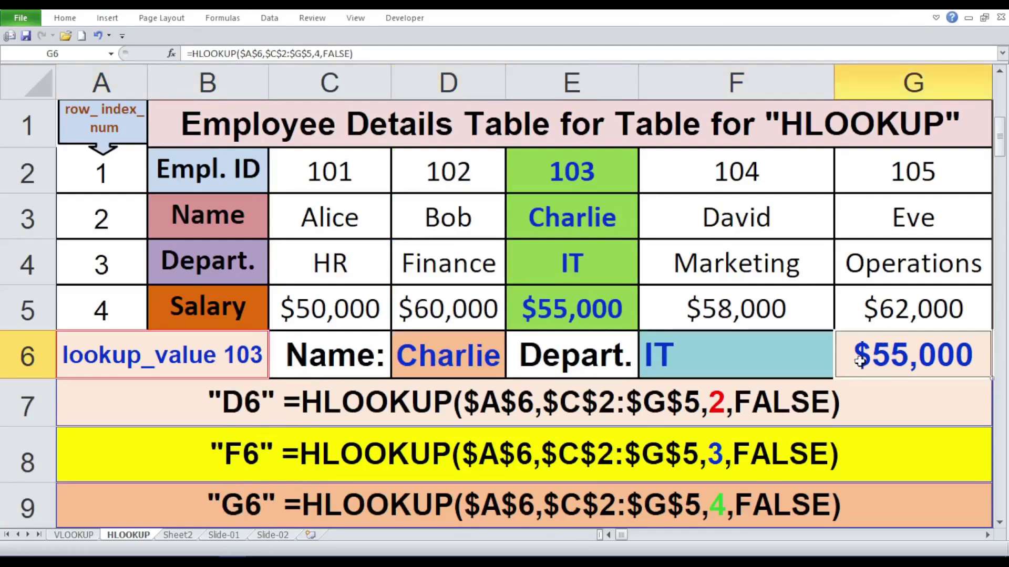
# Choose employee ID 104 in A6 and compare the name, department and salary results with table column F.
pyautogui.click(246, 351)
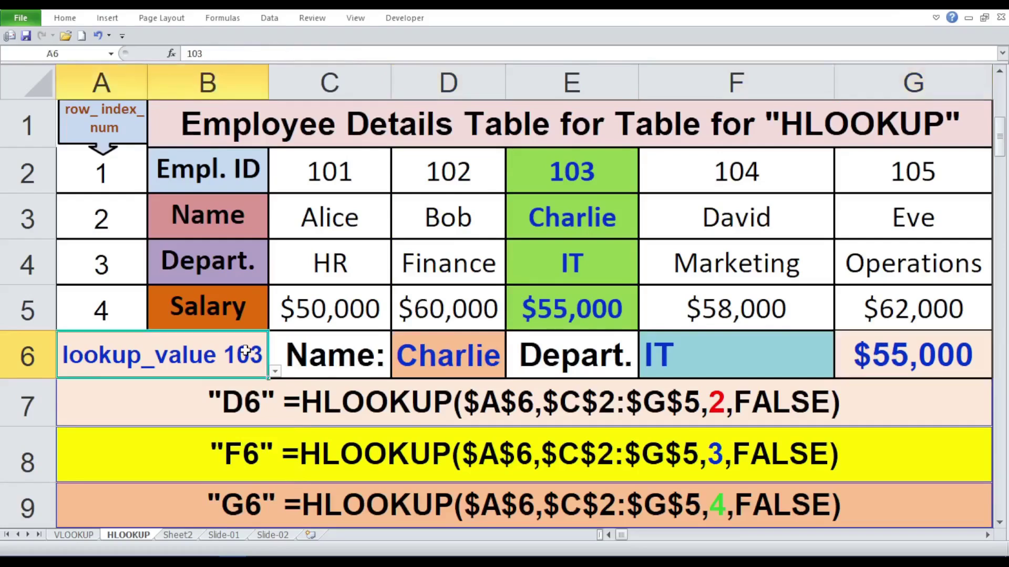
pyautogui.click(275, 372)
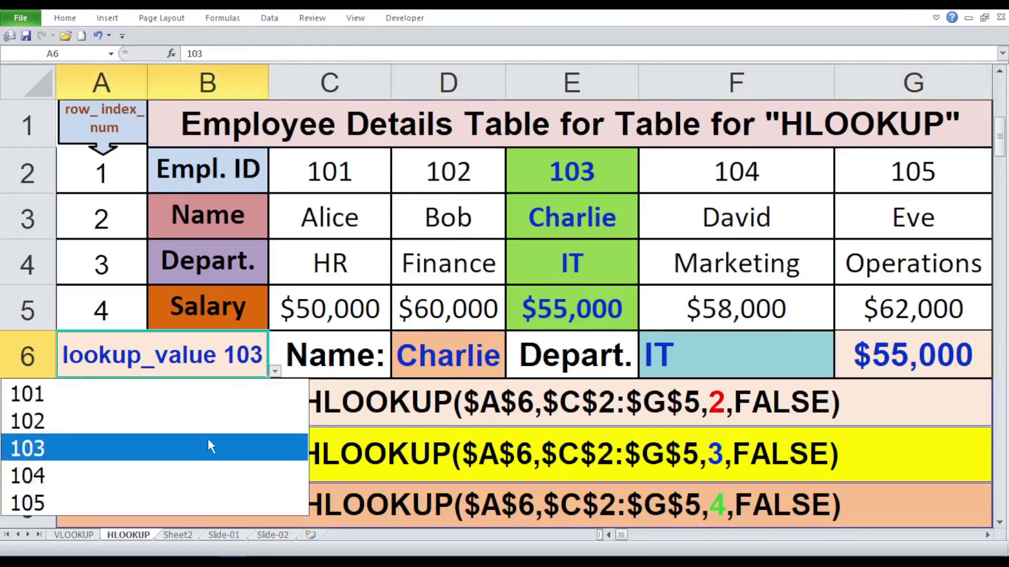
pyautogui.click(197, 476)
pyautogui.click(436, 367)
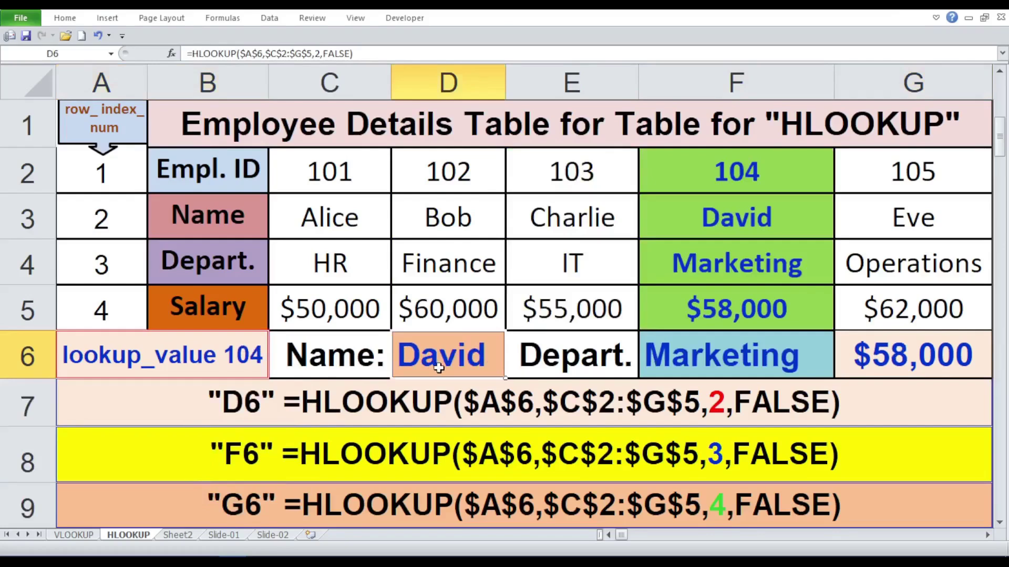
pyautogui.click(718, 362)
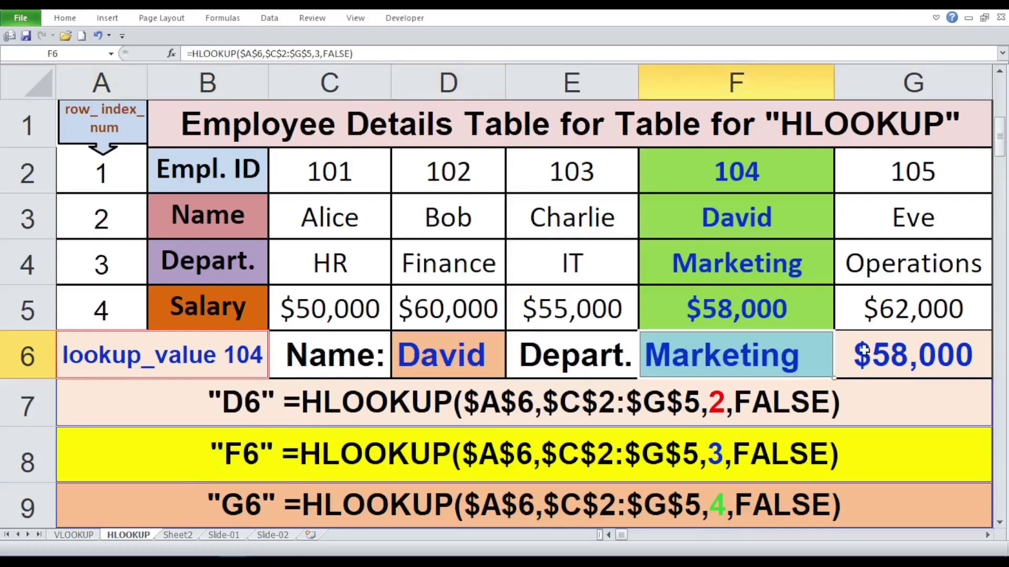
pyautogui.click(885, 344)
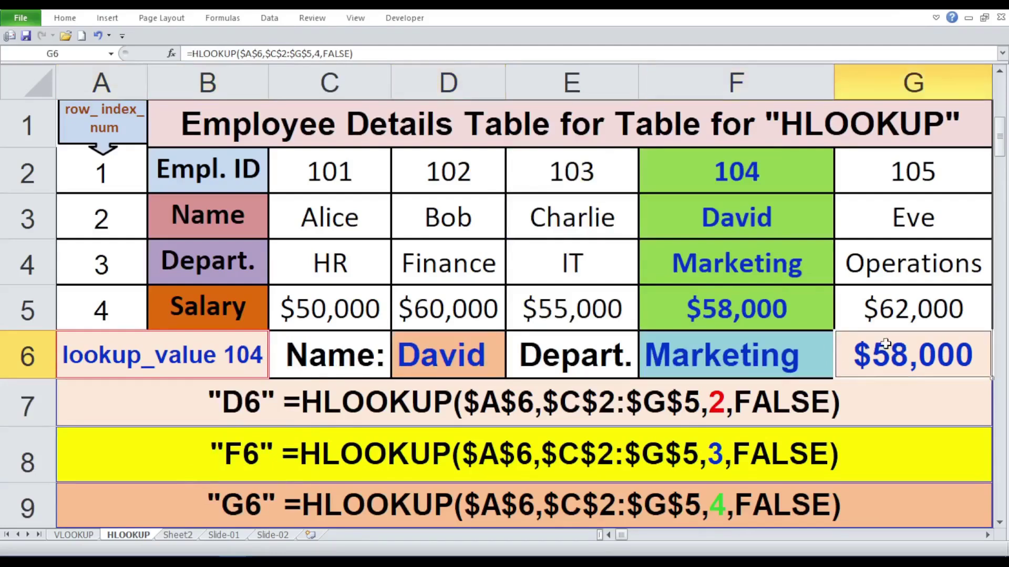
# Choose employee ID 105 in A6 and compare the name, department and salary results with table column G.
pyautogui.click(215, 358)
pyautogui.click(274, 372)
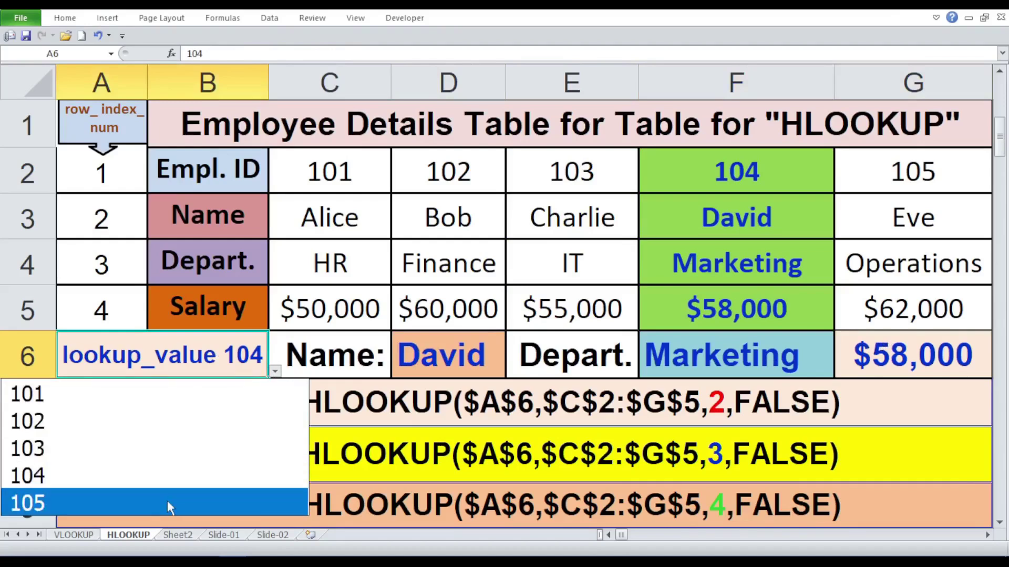
pyautogui.click(168, 504)
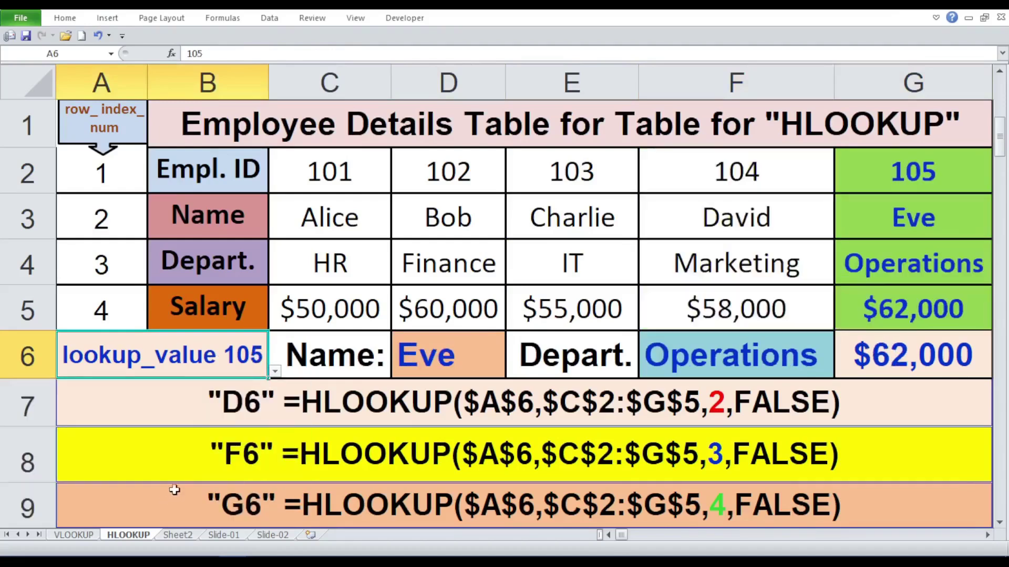
pyautogui.click(434, 355)
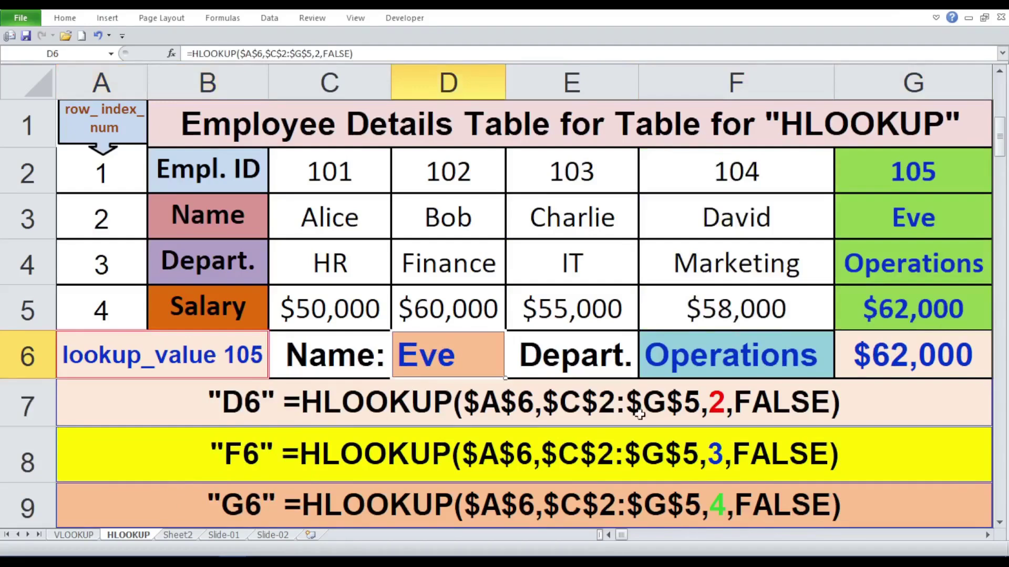
pyautogui.click(770, 365)
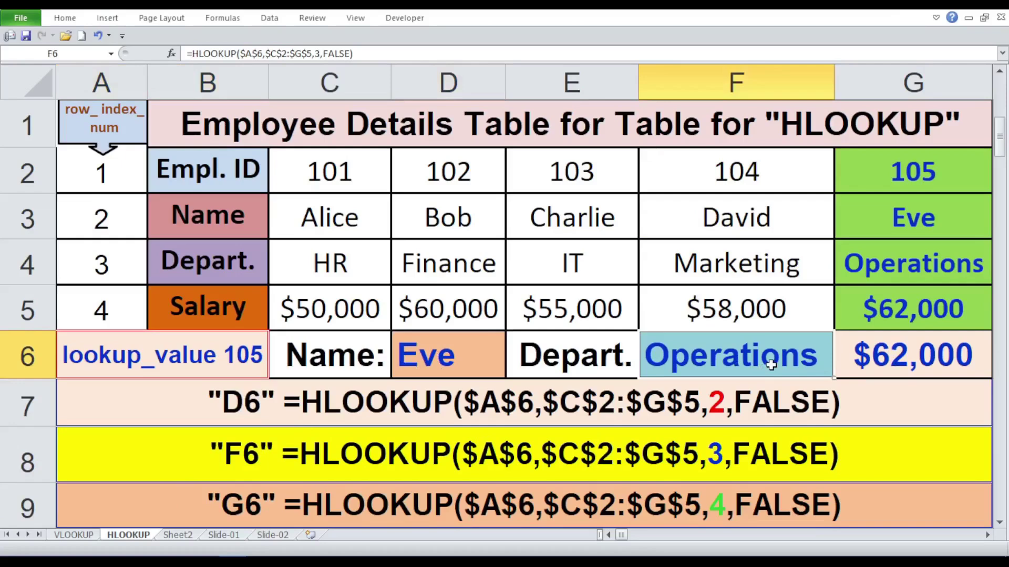
pyautogui.click(883, 355)
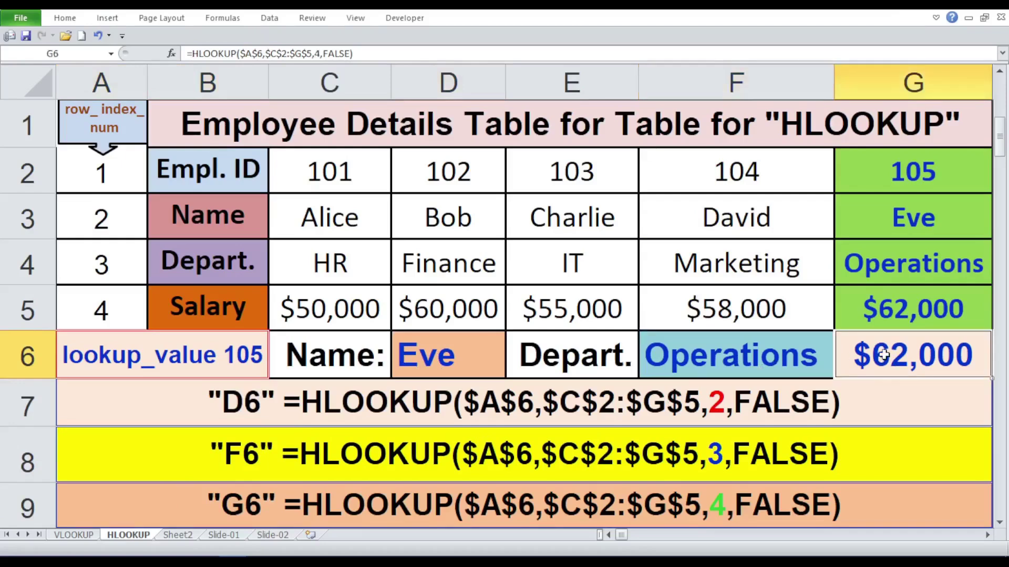